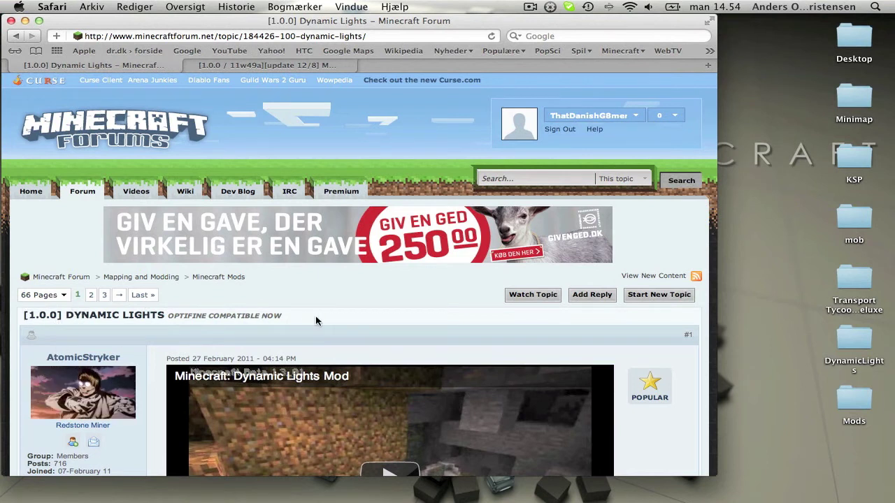
- Switch to the MCPatcher HD Fix 2.2.3 thread and review its Basic Instructions and Downloads
{"action": "left_click", "coordinate": [286, 65]}
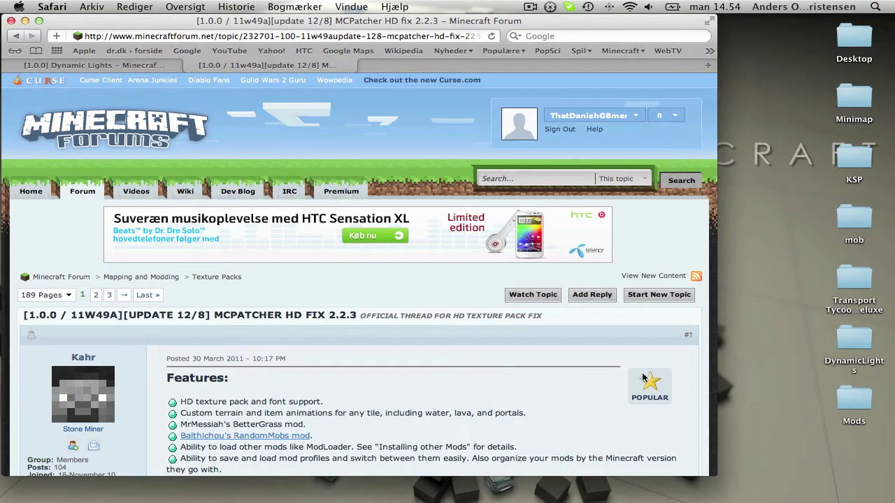
{"action": "scroll", "coordinate": [692, 393], "scroll_direction": "down", "scroll_amount": 2}
{"action": "scroll", "coordinate": [685, 389], "scroll_direction": "up", "scroll_amount": 2}
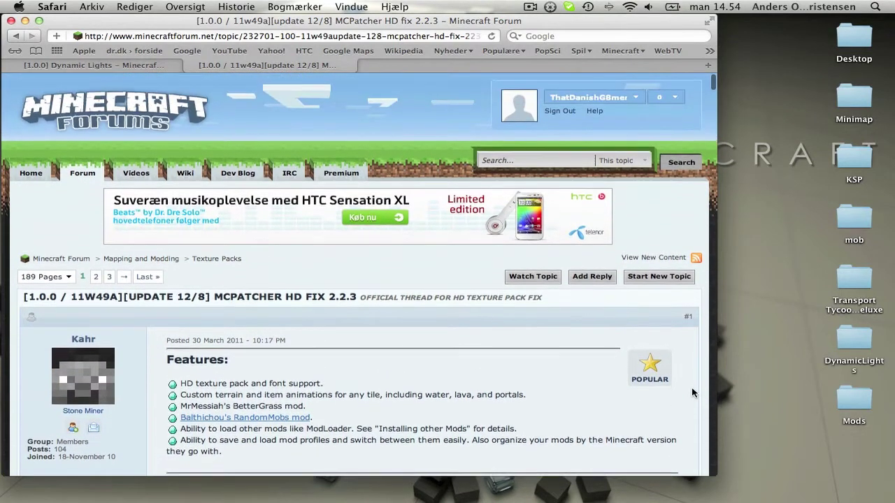
{"action": "scroll", "coordinate": [691, 409], "scroll_direction": "down", "scroll_amount": 10}
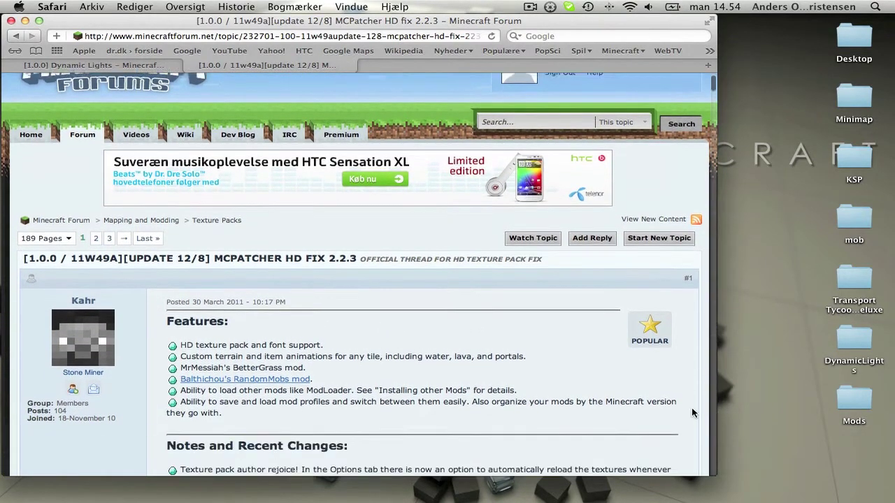
{"action": "scroll", "coordinate": [691, 408], "scroll_direction": "down", "scroll_amount": 15}
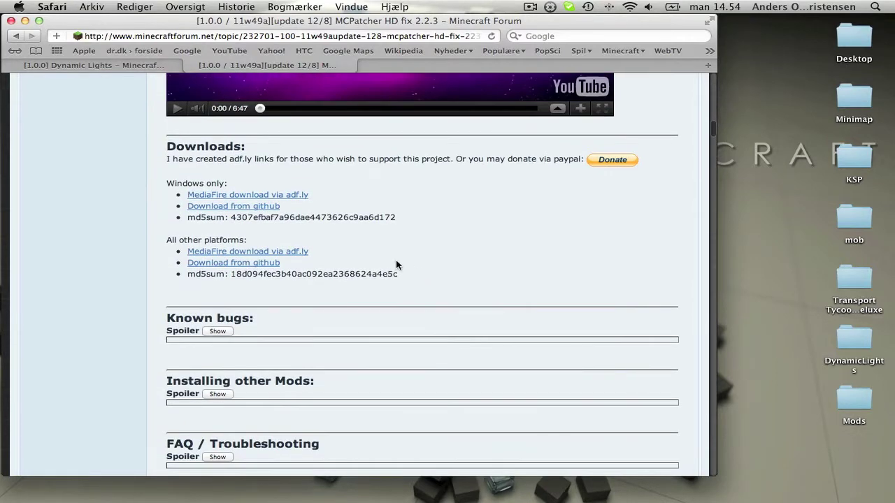
{"action": "scroll", "coordinate": [629, 301], "scroll_direction": "up", "scroll_amount": 15}
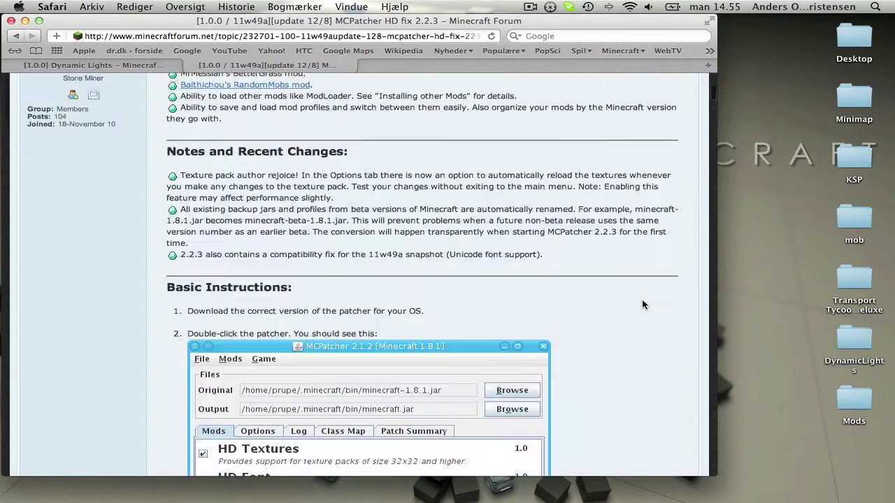
{"action": "scroll", "coordinate": [642, 305], "scroll_direction": "up", "scroll_amount": 5}
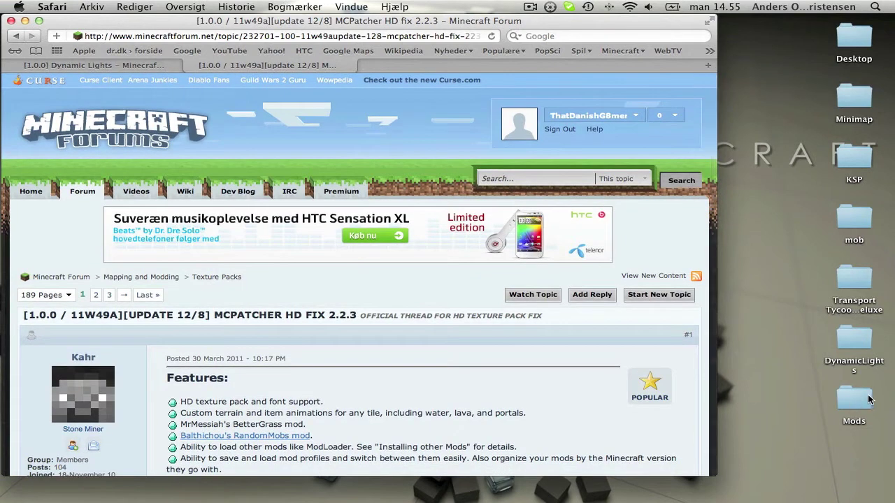
{"action": "double_click", "coordinate": [856, 400]}
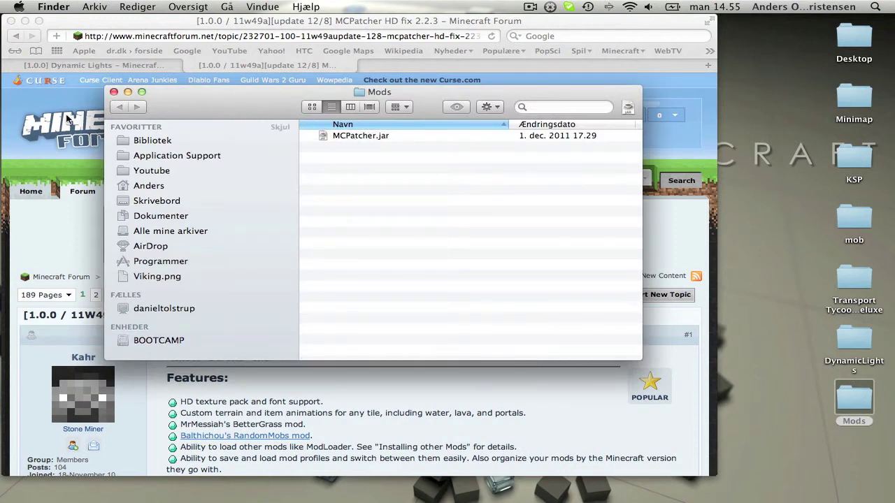
{"action": "left_click", "coordinate": [114, 93]}
- Check the Dynamic Lights thread's Download link, then minimize Safari to reveal the desktop
{"action": "left_click", "coordinate": [144, 65]}
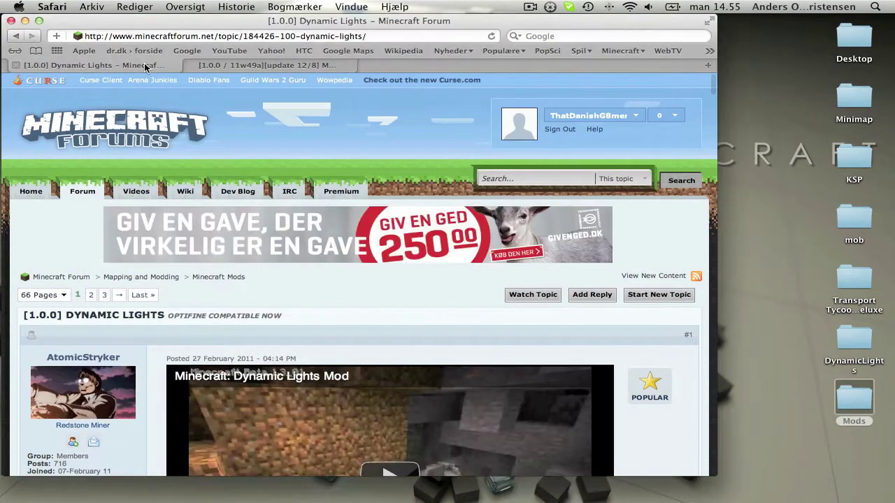
{"action": "scroll", "coordinate": [688, 383], "scroll_direction": "down", "scroll_amount": 2}
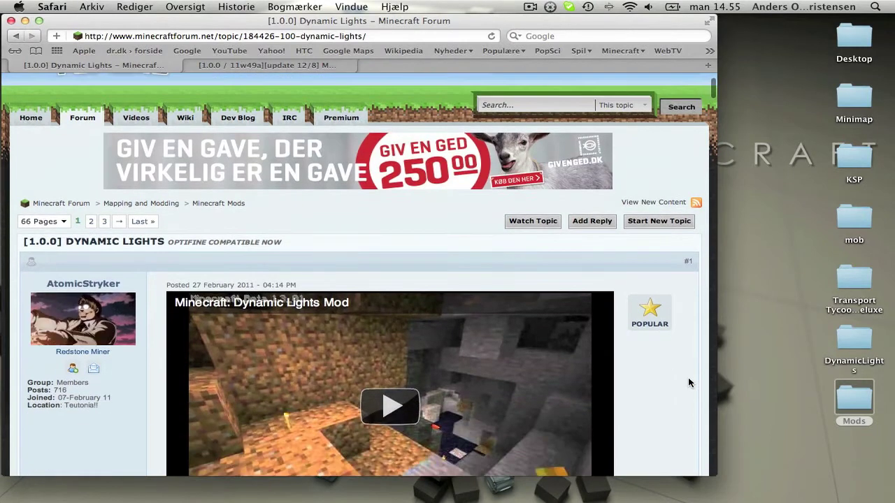
{"action": "scroll", "coordinate": [688, 382], "scroll_direction": "up", "scroll_amount": 2}
{"action": "scroll", "coordinate": [688, 382], "scroll_direction": "down", "scroll_amount": 2}
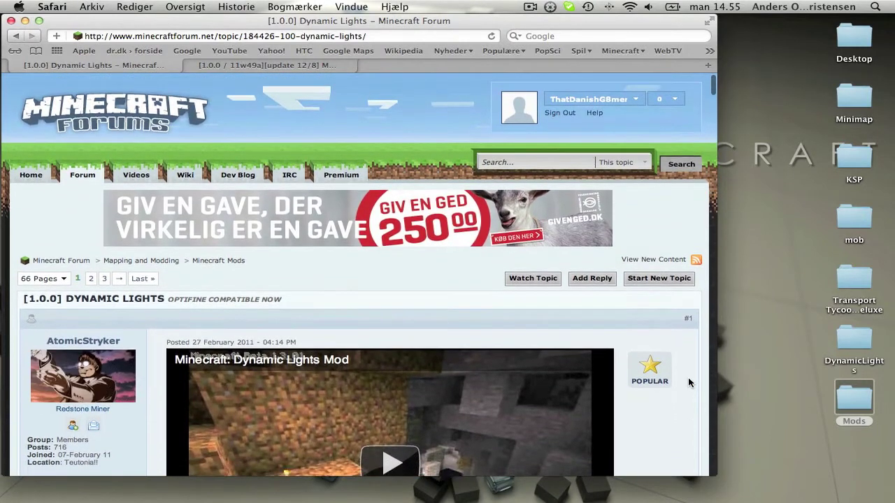
{"action": "scroll", "coordinate": [687, 383], "scroll_direction": "down", "scroll_amount": 10}
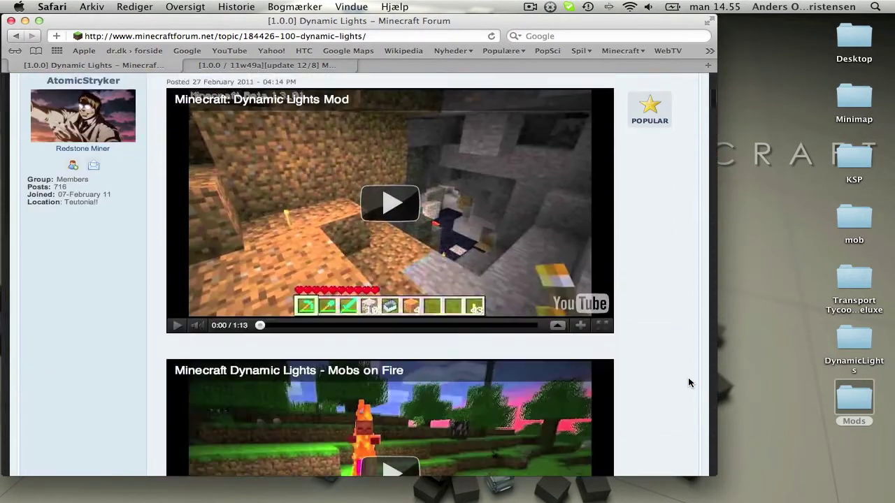
{"action": "scroll", "coordinate": [678, 383], "scroll_direction": "down", "scroll_amount": 10}
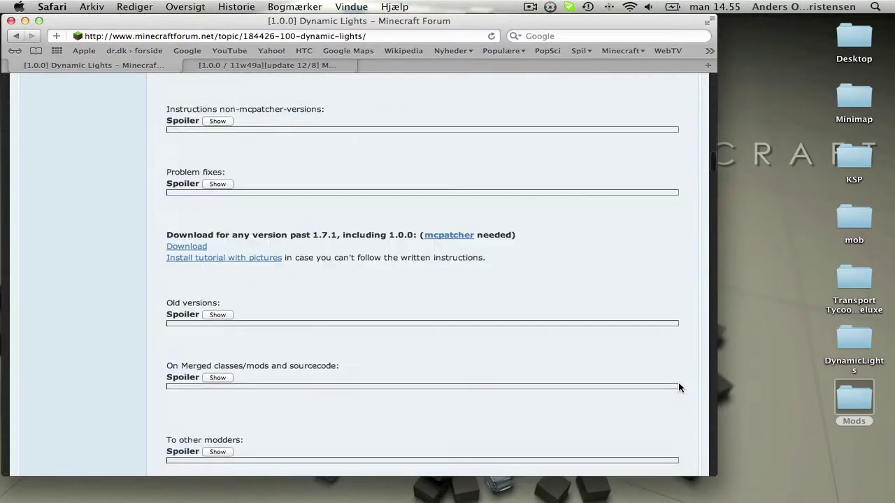
{"action": "scroll", "coordinate": [678, 383], "scroll_direction": "up", "scroll_amount": 1}
{"action": "scroll", "coordinate": [679, 383], "scroll_direction": "down", "scroll_amount": 1}
{"action": "scroll", "coordinate": [571, 338], "scroll_direction": "up", "scroll_amount": 10}
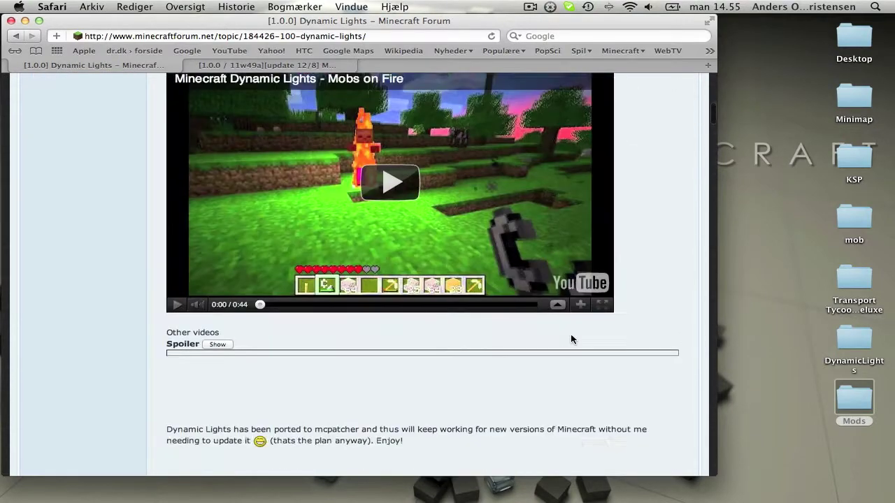
{"action": "scroll", "coordinate": [637, 348], "scroll_direction": "up", "scroll_amount": 15}
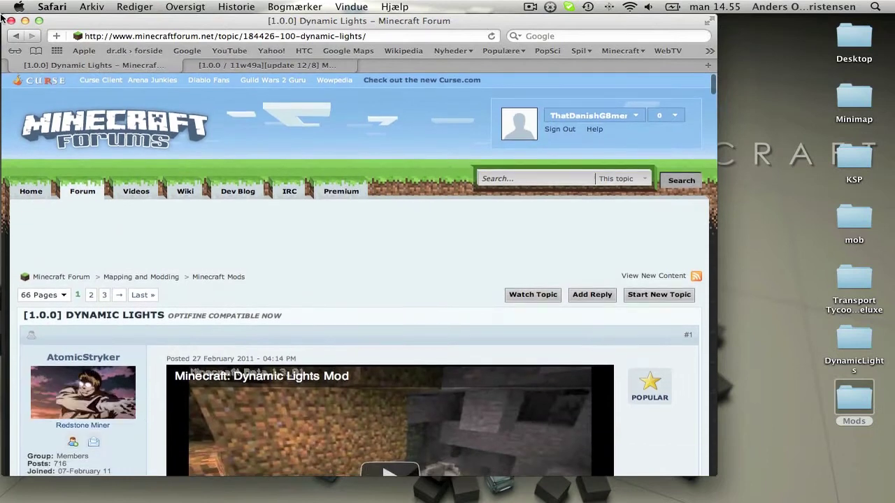
{"action": "key", "text": "super+m"}
- Clear the desktop selection and open a new Finder window showing Alle mine arkiver
{"action": "left_click_drag", "start_coordinate": [514, 143], "coordinate": [460, 175]}
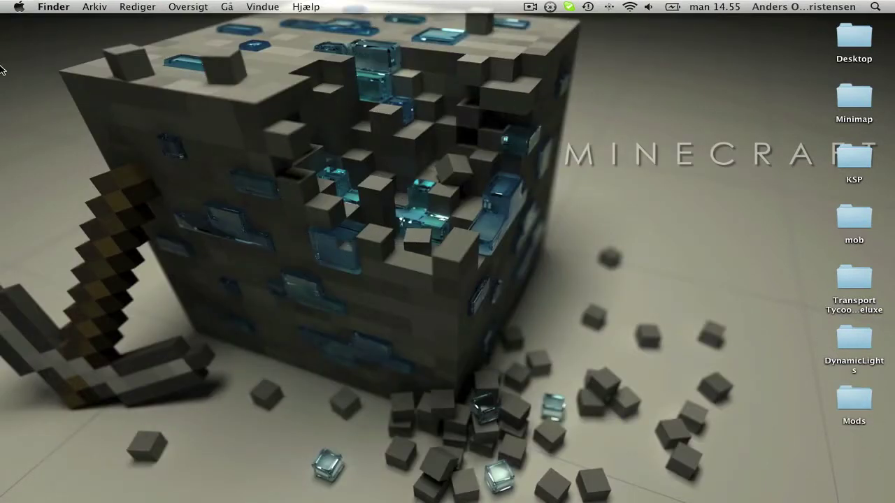
{"action": "left_click", "coordinate": [1, 28]}
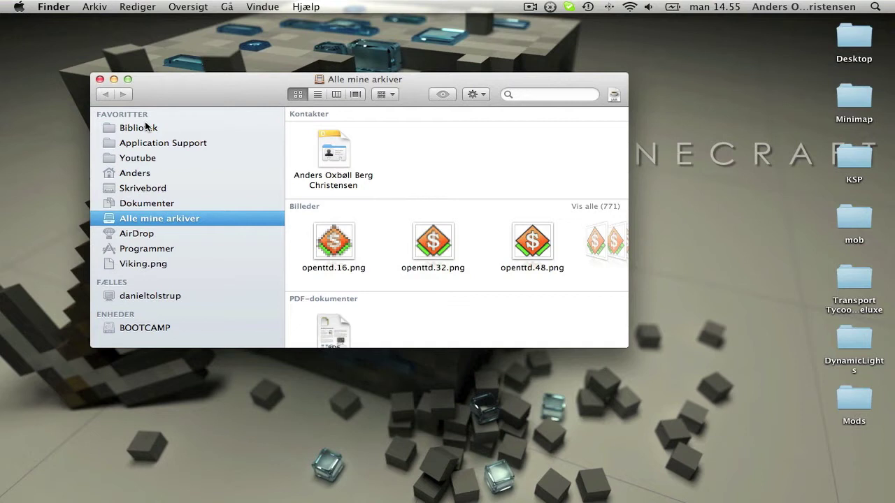
- Jump to the ~/library (Bibliotek) folder using Go to Folder
{"action": "key", "text": "super+shift+g"}
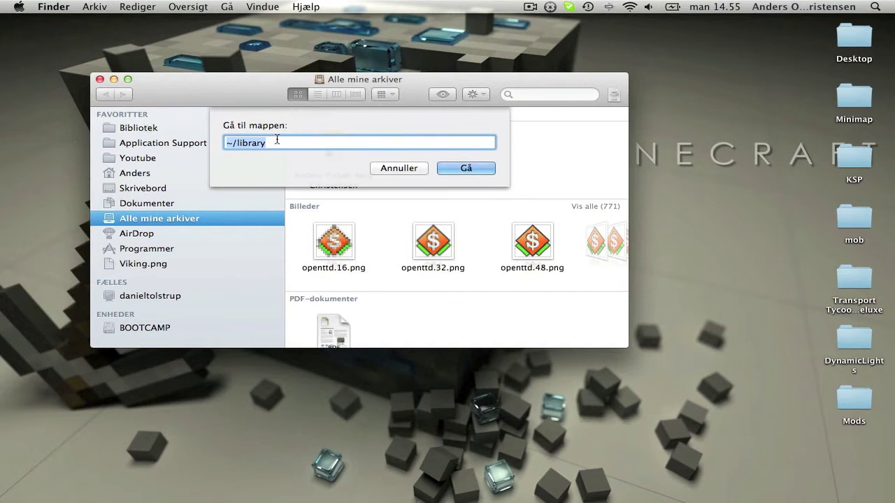
{"action": "left_click", "coordinate": [302, 145]}
{"action": "left_click", "coordinate": [476, 169]}
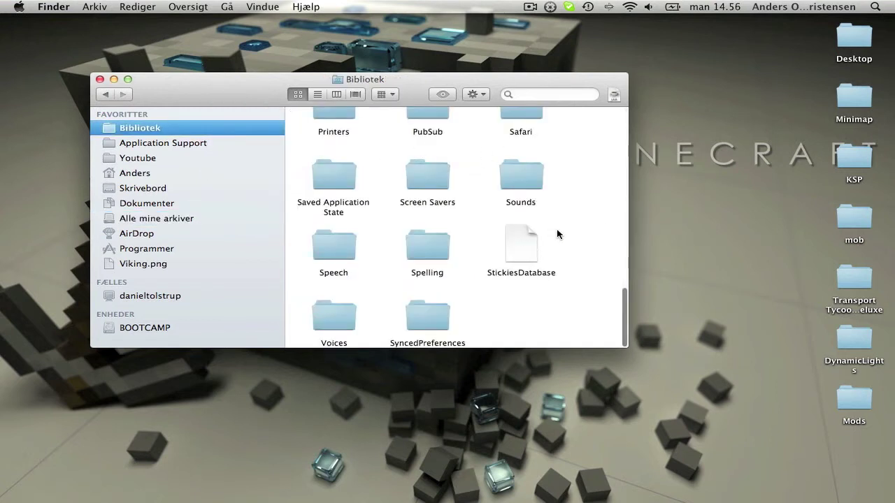
{"action": "scroll", "coordinate": [557, 234], "scroll_direction": "up", "scroll_amount": 15}
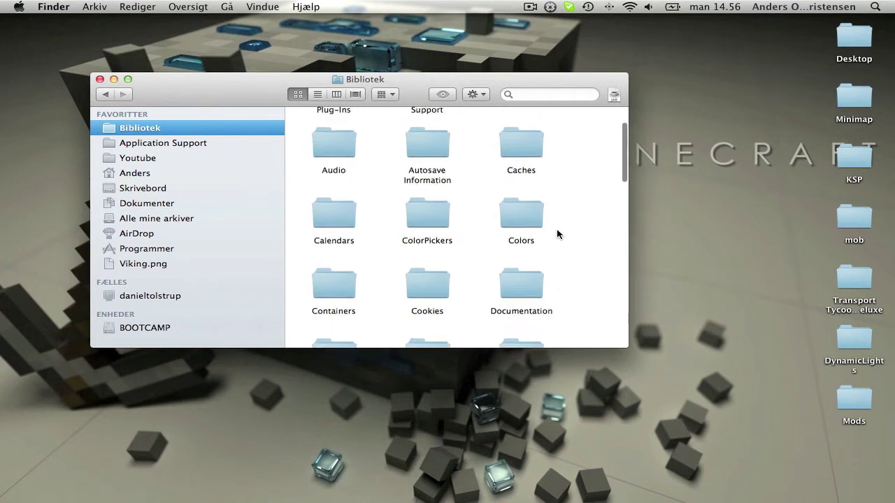
{"action": "scroll", "coordinate": [557, 234], "scroll_direction": "up", "scroll_amount": 3}
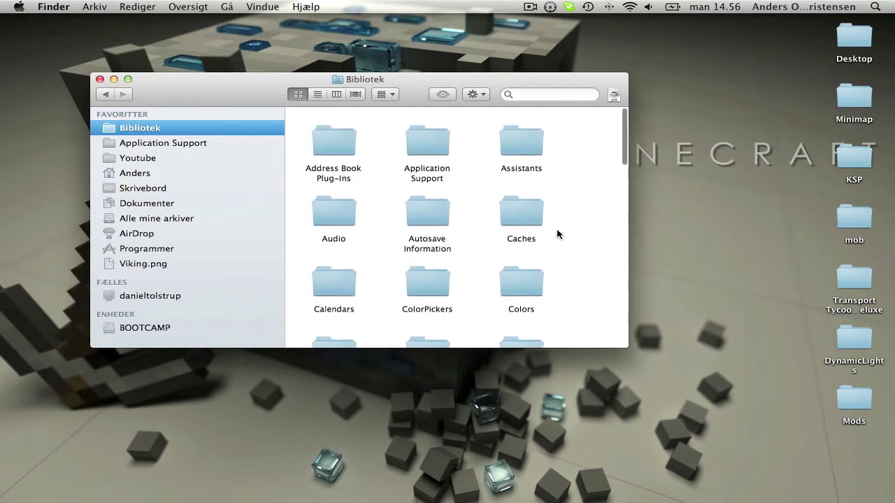
- Open the Application Support folder and reposition the Finder window
{"action": "double_click", "coordinate": [432, 133]}
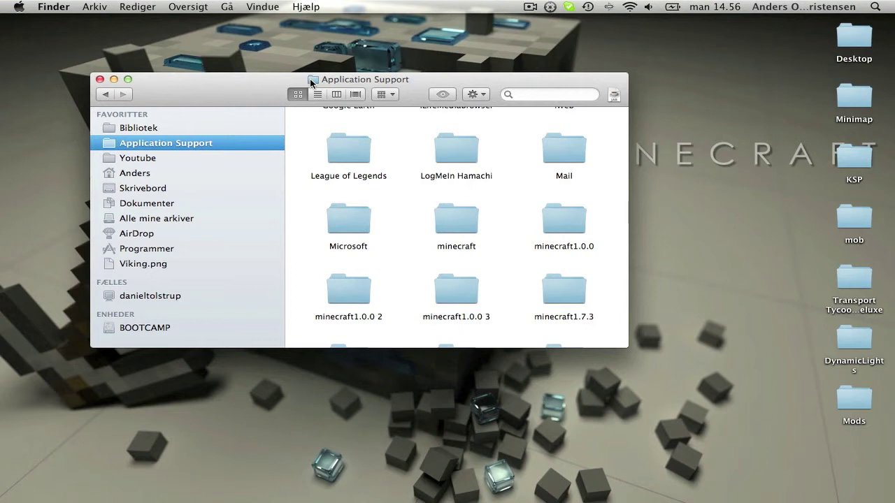
{"action": "mouse_move", "coordinate": [312, 83]}
{"action": "left_mouse_down"}
{"action": "mouse_move", "coordinate": [241, 90]}
{"action": "mouse_move", "coordinate": [355, 89]}
{"action": "mouse_move", "coordinate": [349, 81]}
{"action": "mouse_move", "coordinate": [312, 94]}
{"action": "mouse_move", "coordinate": [431, 73]}
{"action": "mouse_move", "coordinate": [340, 75]}
{"action": "mouse_move", "coordinate": [495, 70]}
{"action": "left_mouse_up"}
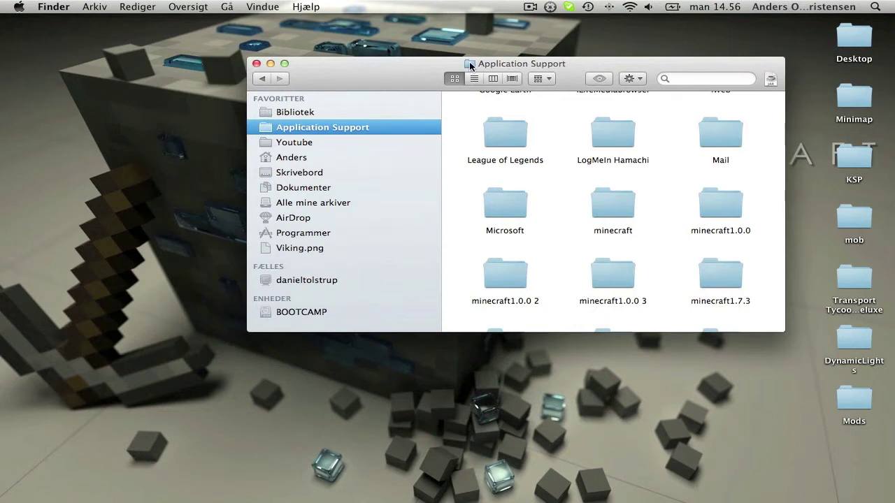
{"action": "mouse_move", "coordinate": [467, 64]}
{"action": "left_mouse_down"}
{"action": "mouse_move", "coordinate": [401, 104]}
{"action": "mouse_move", "coordinate": [314, 138]}
{"action": "mouse_move", "coordinate": [263, 123]}
{"action": "left_mouse_up"}
{"action": "scroll", "coordinate": [438, 114], "scroll_direction": "up", "scroll_amount": 1}
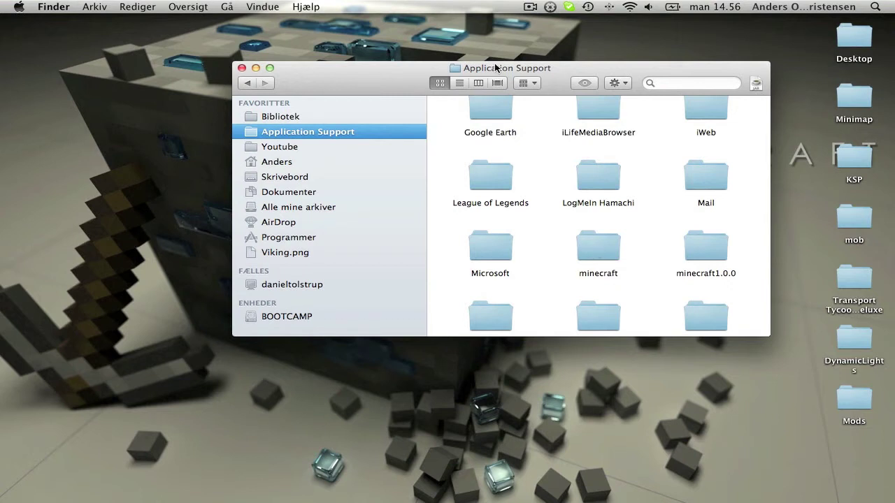
{"action": "left_click_drag", "start_coordinate": [495, 66], "coordinate": [395, 52]}
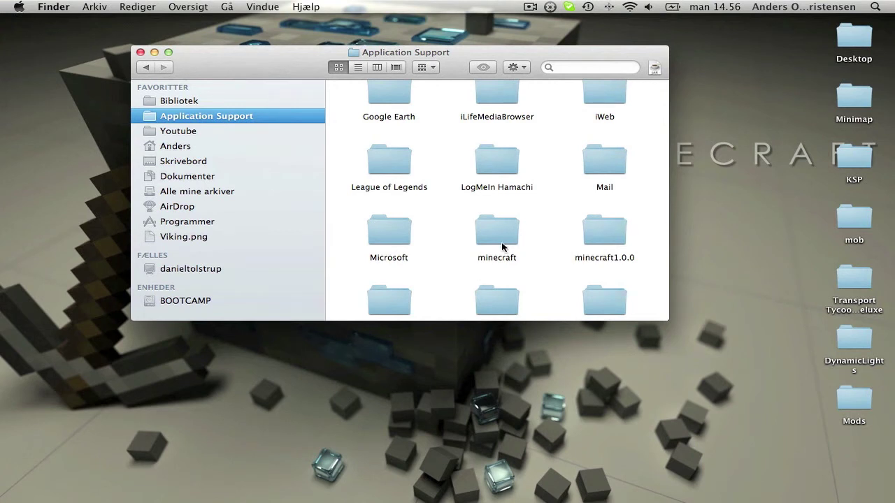
- Drag the minecraft folder to the Trash and launch Minecraft from the Dock
{"action": "left_click_drag", "start_coordinate": [500, 236], "coordinate": [201, 301]}
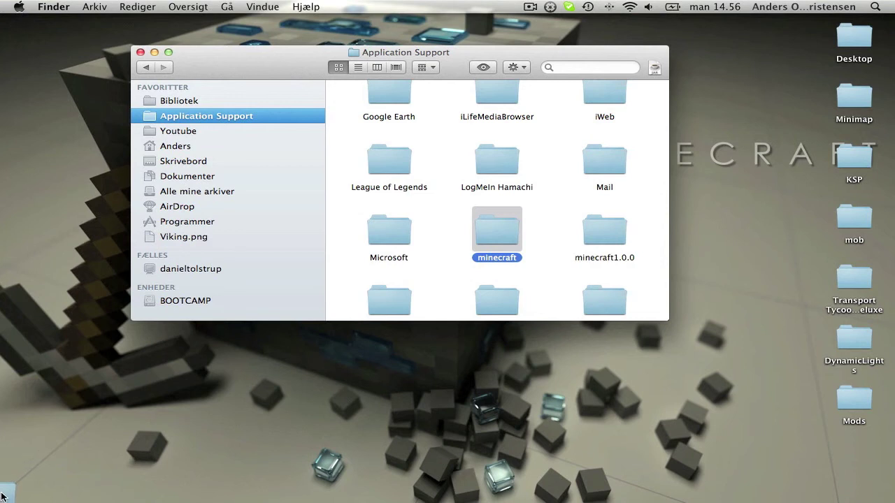
{"action": "mouse_move", "coordinate": [2, 497]}
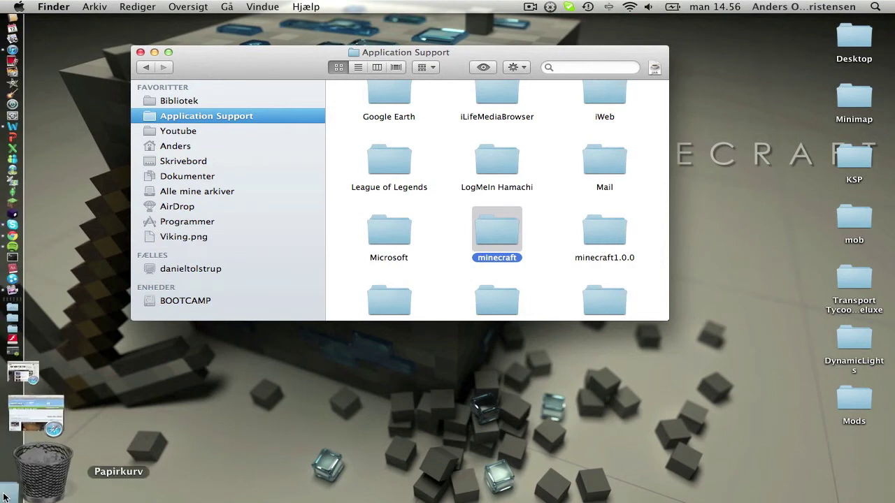
{"action": "left_click_drag", "start_coordinate": [4, 497], "coordinate": [3, 496]}
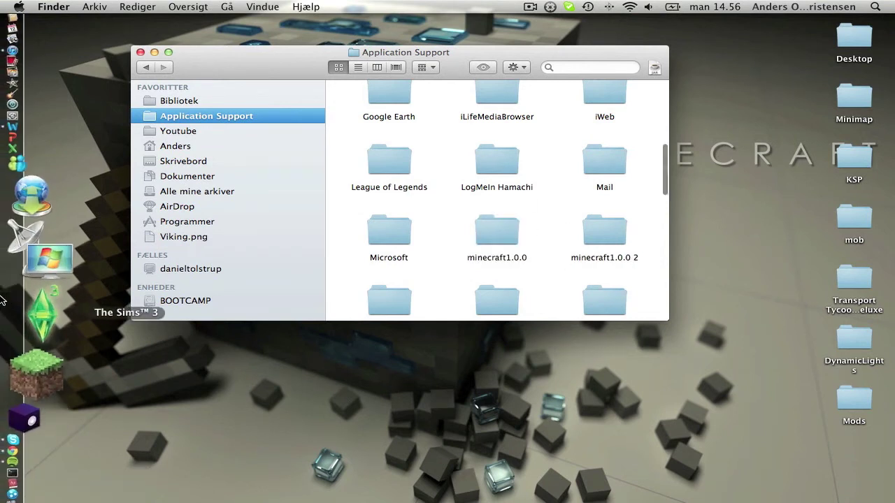
{"action": "left_click", "coordinate": [31, 336]}
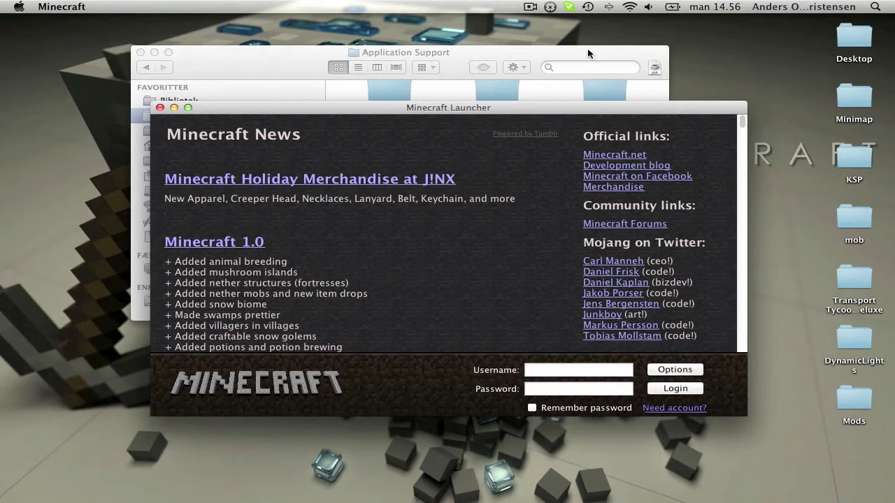
- Let Minecraft 1.0.0 reach its main menu, then close the game window
{"action": "left_click", "coordinate": [532, 7]}
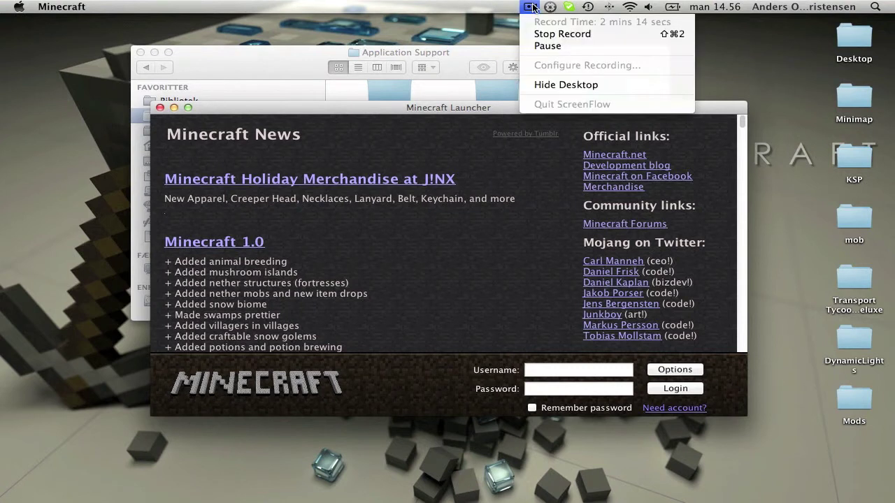
{"action": "left_click", "coordinate": [575, 46]}
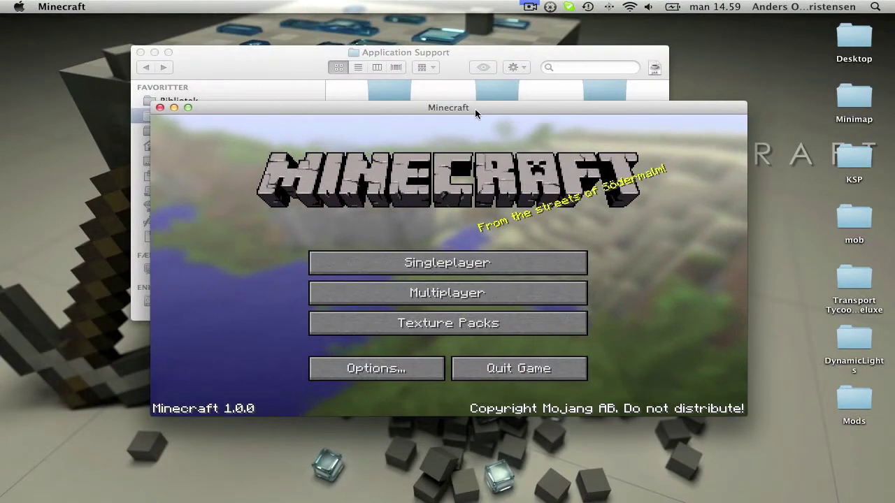
{"action": "left_click", "coordinate": [160, 108]}
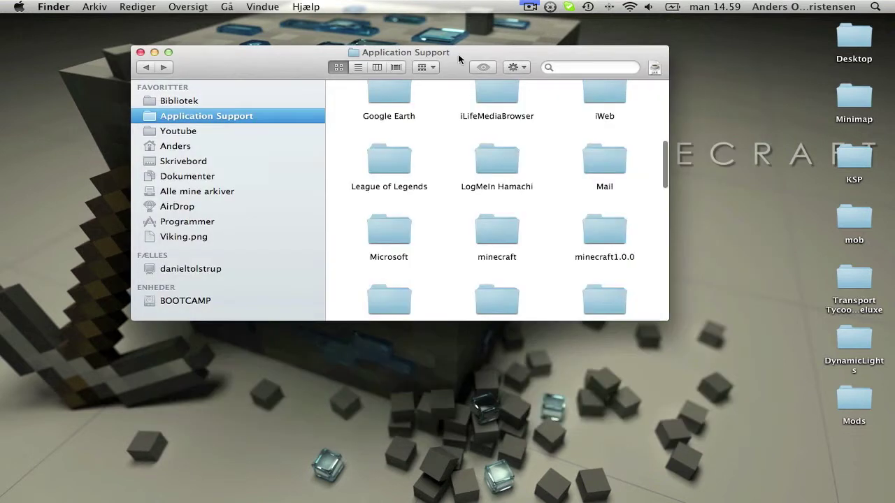
- Move dynamiclights.settings and mcpatcher-mods from DynamicLights into the minecraft folder
{"action": "double_click", "coordinate": [505, 229]}
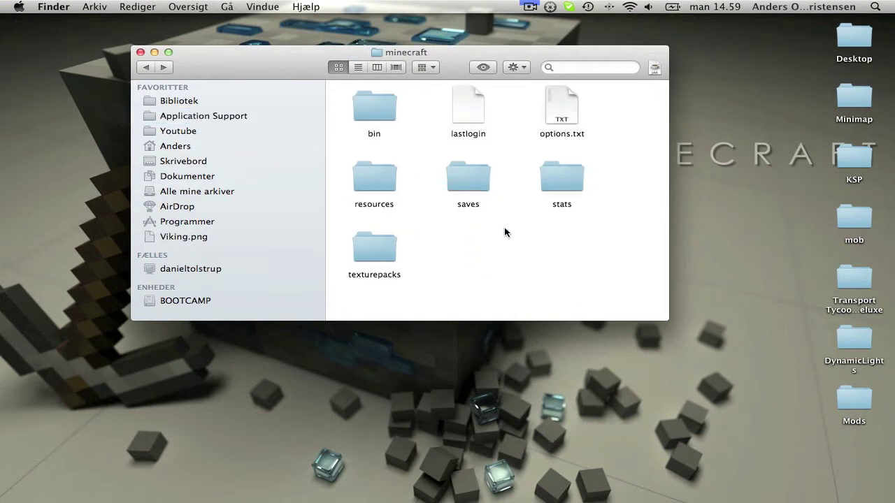
{"action": "double_click", "coordinate": [871, 358]}
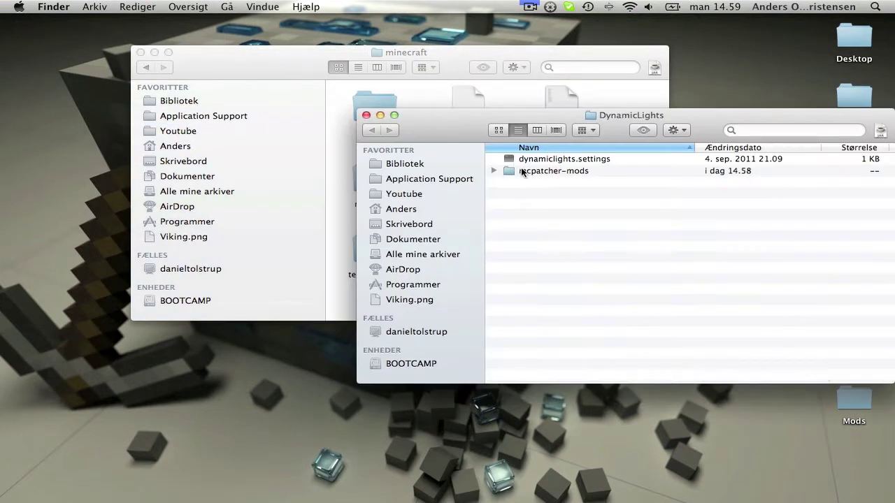
{"action": "left_click", "coordinate": [571, 160]}
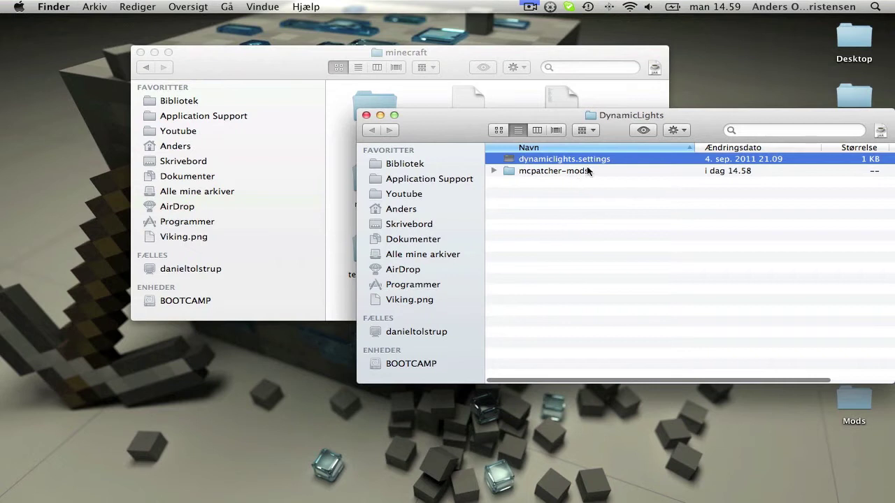
{"action": "left_click", "coordinate": [590, 171], "text": "shift"}
{"action": "left_click_drag", "start_coordinate": [597, 111], "coordinate": [695, 171]}
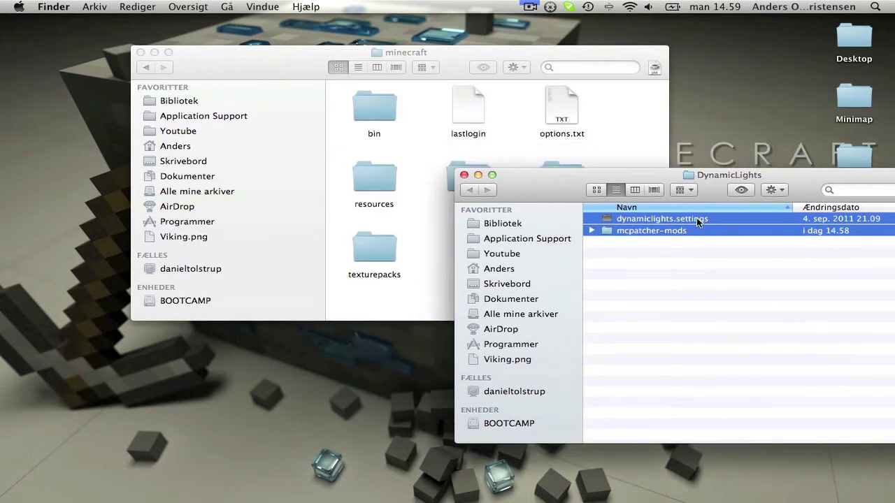
{"action": "mouse_move", "coordinate": [696, 217]}
{"action": "left_mouse_down"}
{"action": "mouse_move", "coordinate": [393, 267]}
{"action": "mouse_move", "coordinate": [435, 290]}
{"action": "left_mouse_up"}
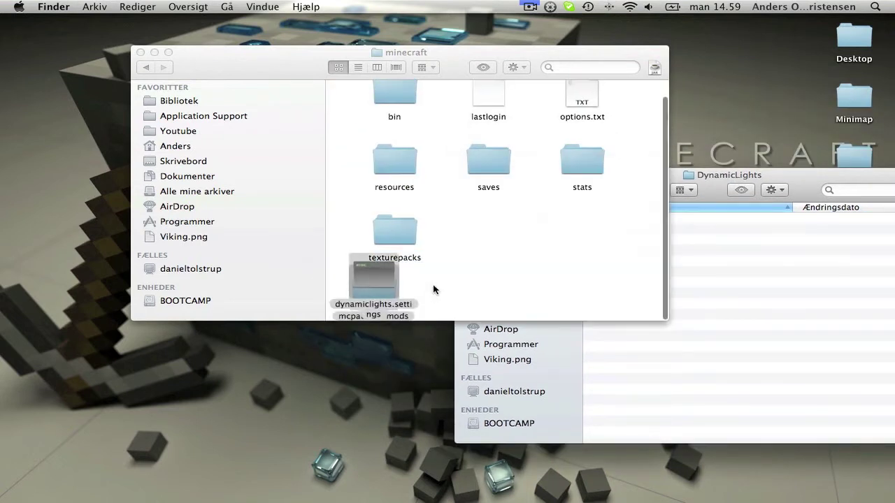
- Tidy the minecraft folder's icons, close both Finder windows, and open the Mods folder
{"action": "right_click", "coordinate": [413, 299]}
{"action": "left_click", "coordinate": [461, 353]}
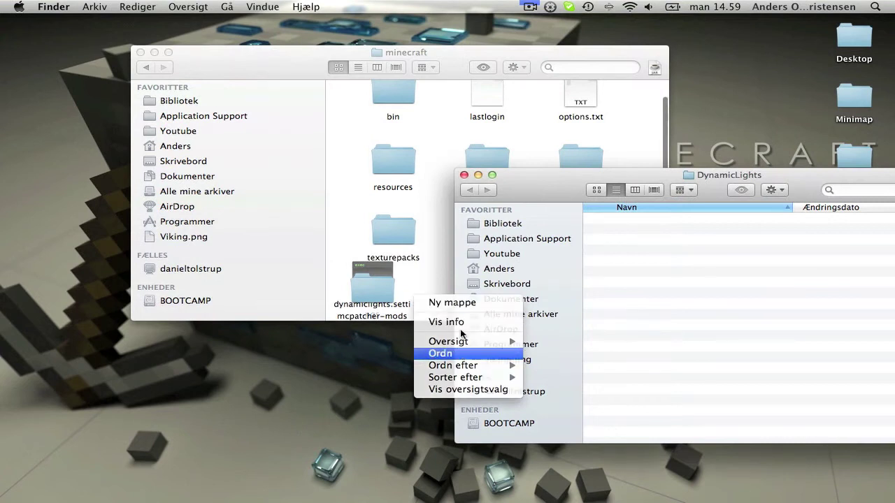
{"action": "left_click", "coordinate": [463, 175]}
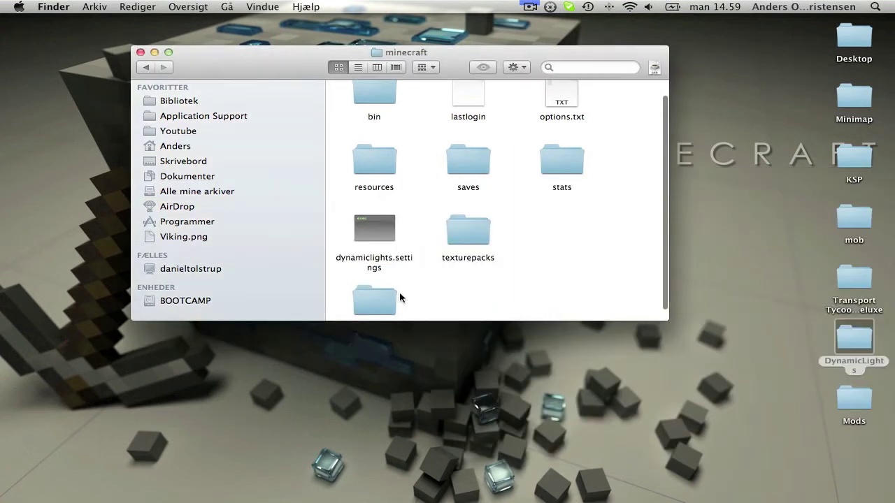
{"action": "mouse_move", "coordinate": [399, 296]}
{"action": "left_mouse_down"}
{"action": "mouse_move", "coordinate": [604, 225]}
{"action": "mouse_move", "coordinate": [566, 241]}
{"action": "left_mouse_up"}
{"action": "right_click", "coordinate": [617, 284]}
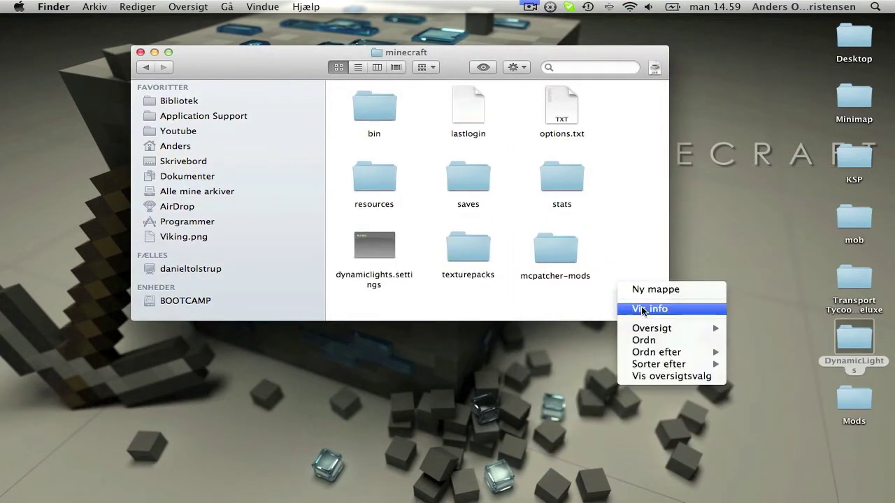
{"action": "left_click", "coordinate": [641, 337]}
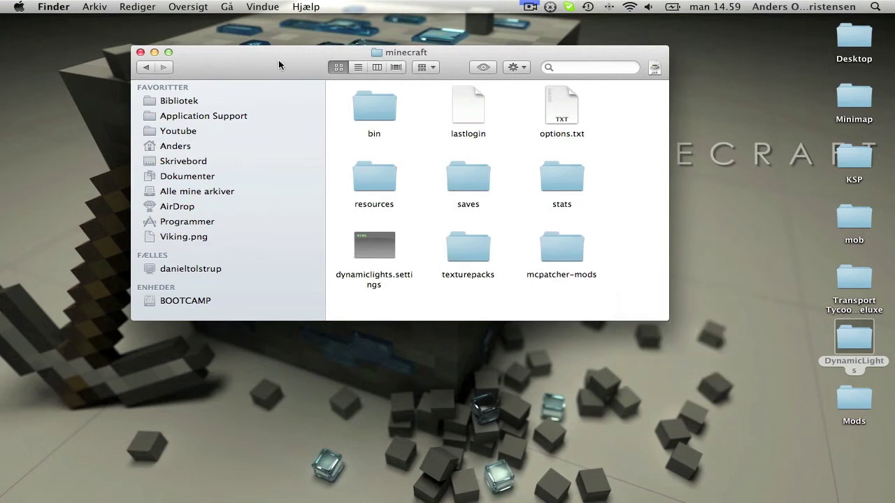
{"action": "left_click", "coordinate": [140, 53]}
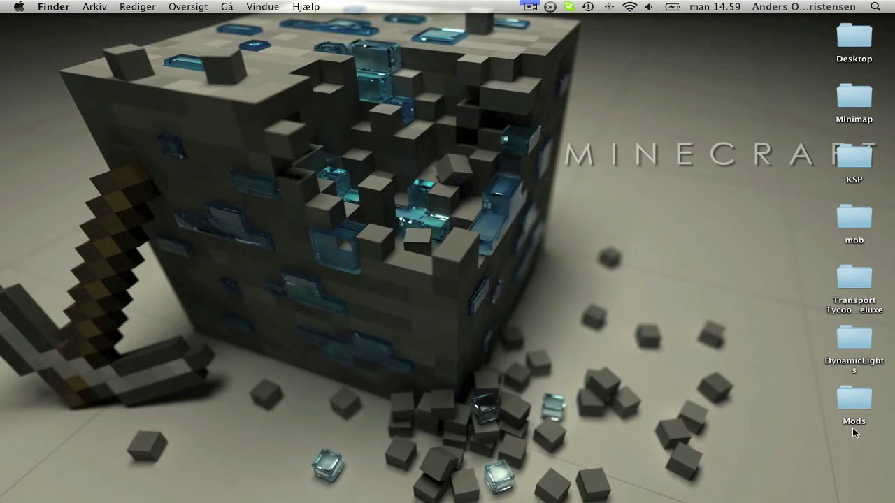
{"action": "left_click", "coordinate": [851, 396]}
{"action": "double_click", "coordinate": [850, 396]}
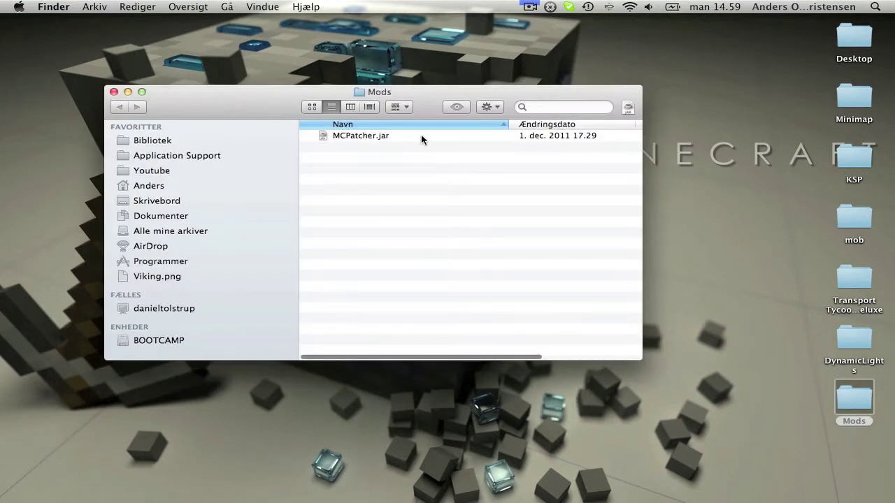
- Launch MCPatcher.jar from the Mods folder
{"action": "left_click", "coordinate": [421, 135]}
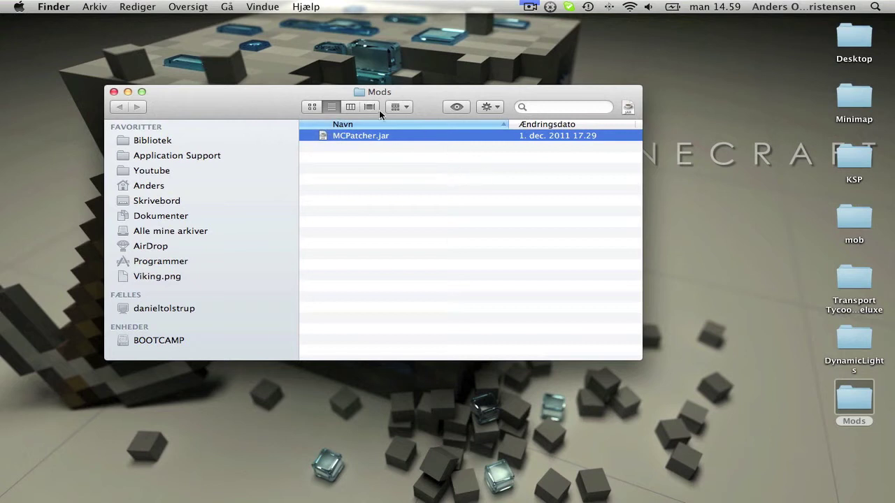
{"action": "double_click", "coordinate": [395, 134]}
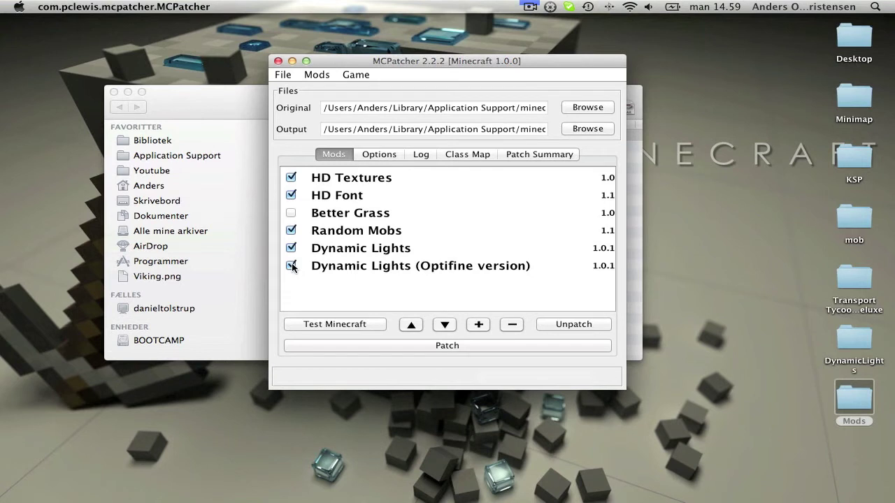
- Untick Dynamic Lights (Optifine version), keeping regular Dynamic Lights on and Better Grass off
{"action": "left_click", "coordinate": [291, 266]}
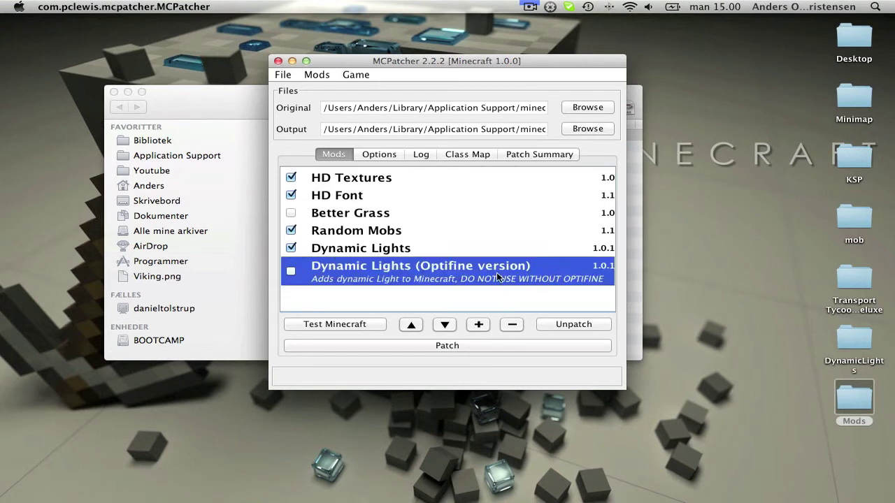
{"action": "mouse_move", "coordinate": [496, 274]}
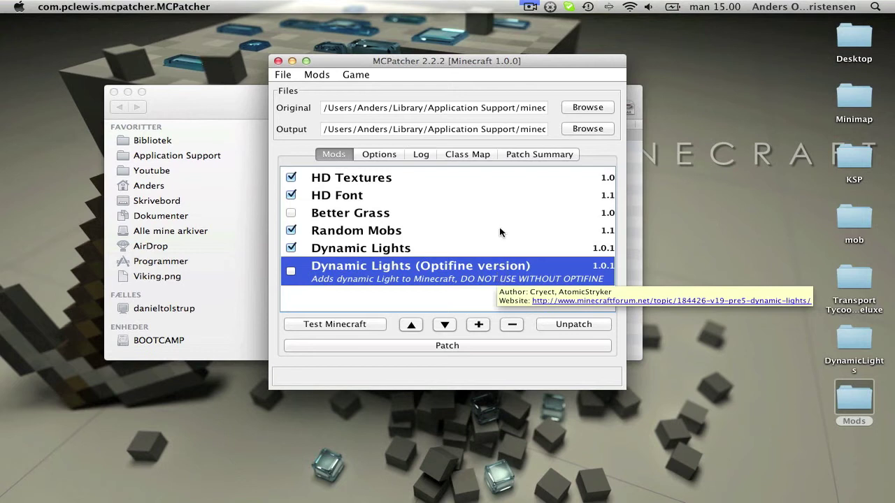
{"action": "mouse_move", "coordinate": [499, 230]}
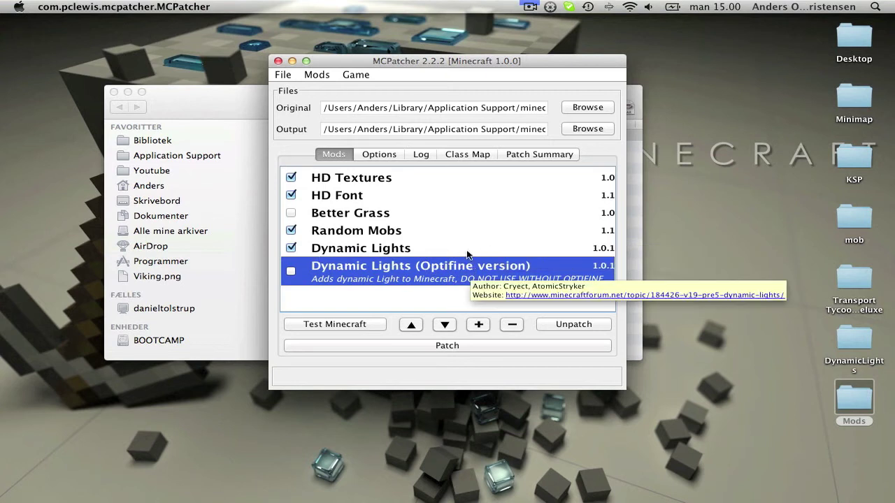
{"action": "mouse_move", "coordinate": [432, 250]}
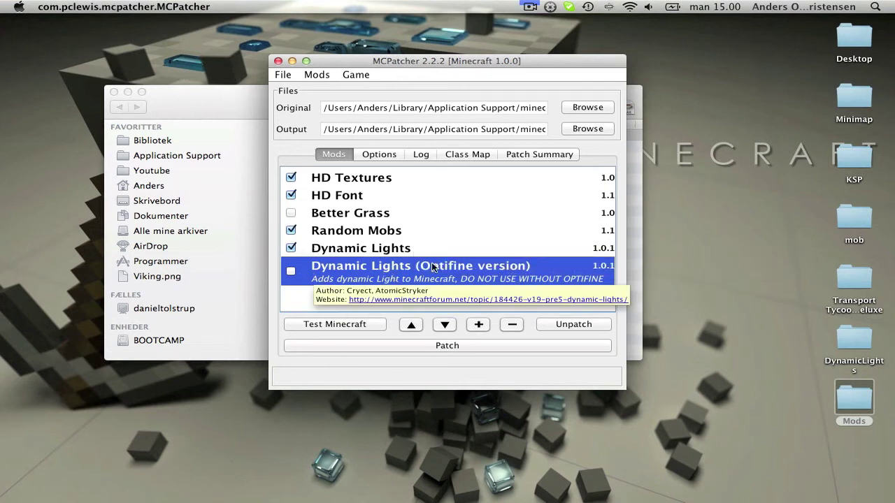
{"action": "left_click", "coordinate": [292, 214]}
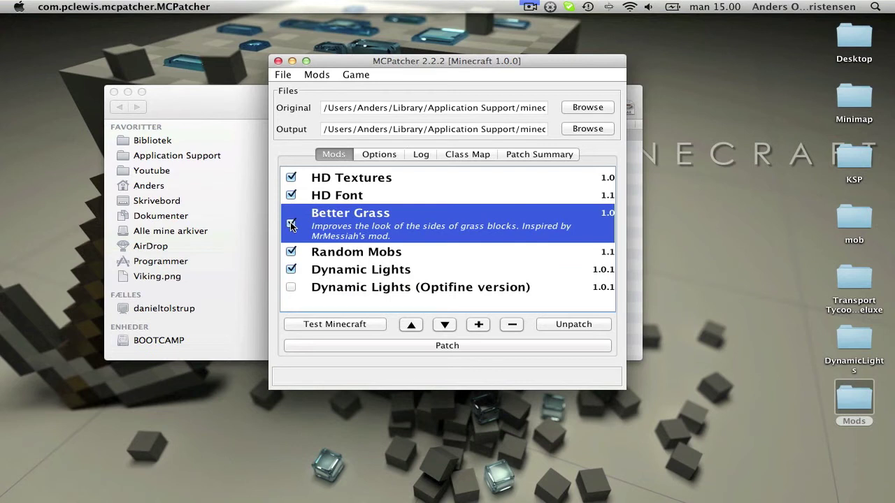
{"action": "left_click", "coordinate": [291, 224]}
- Patch minecraft.jar, then run Test Minecraft to reach the patched game's main menu
{"action": "left_click", "coordinate": [549, 352]}
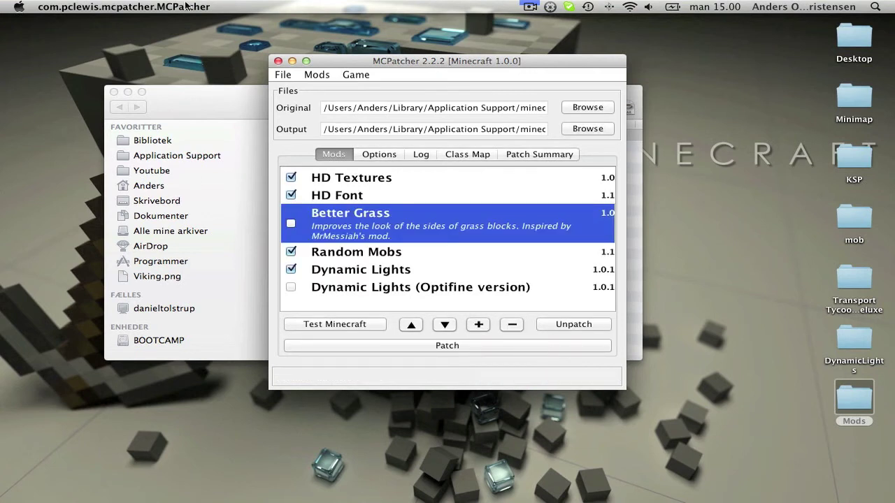
{"action": "left_click", "coordinate": [343, 325]}
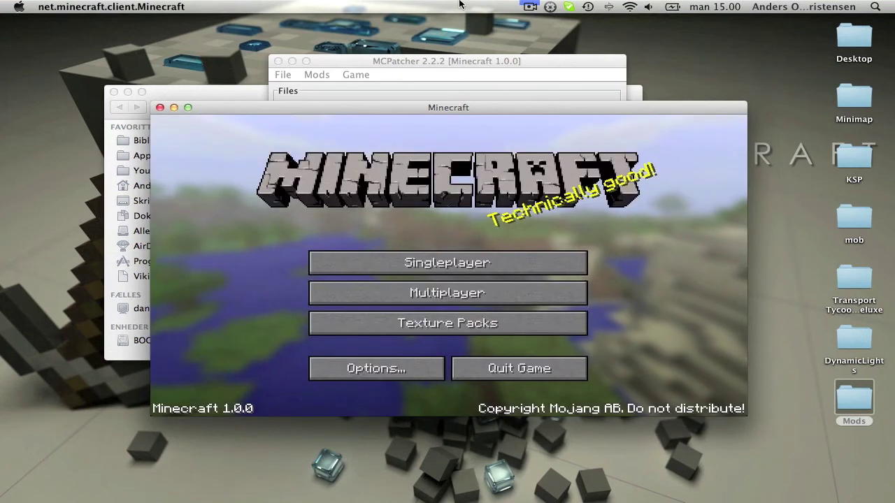
{"action": "left_click", "coordinate": [533, 6]}
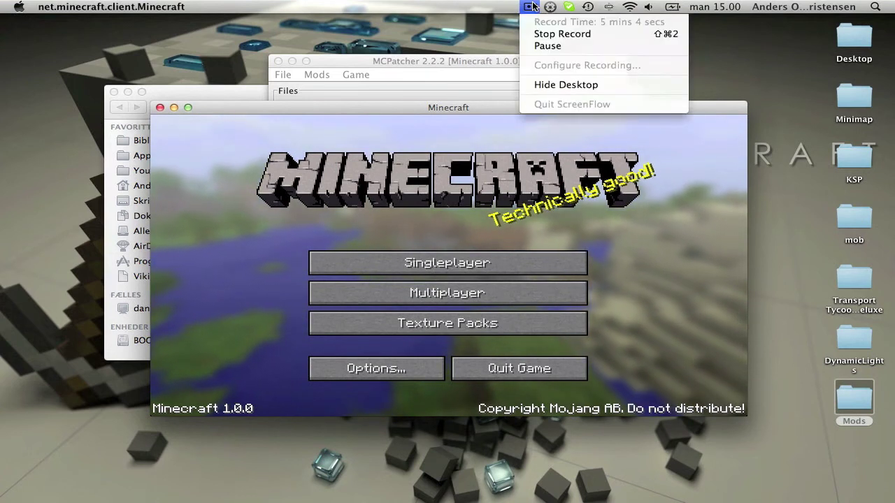
- Resume the game and walk down the dug shaft to light the dark stone room
{"action": "left_click", "coordinate": [558, 49]}
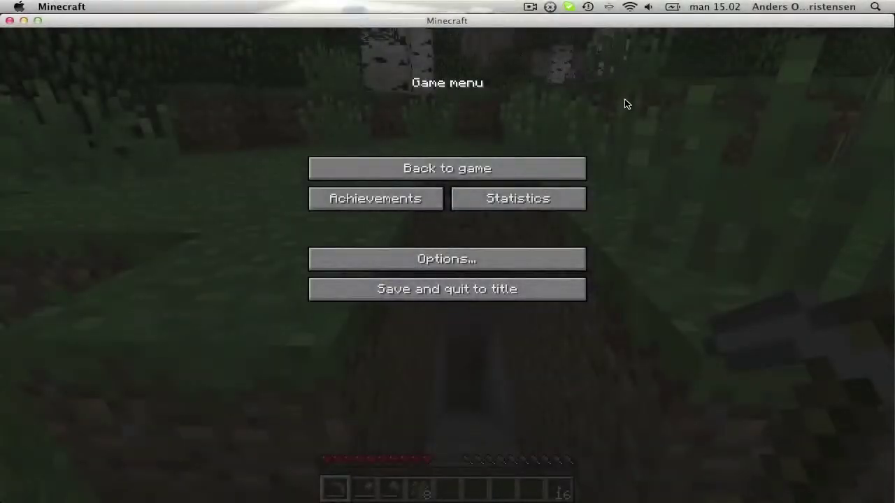
{"action": "left_click", "coordinate": [491, 163]}
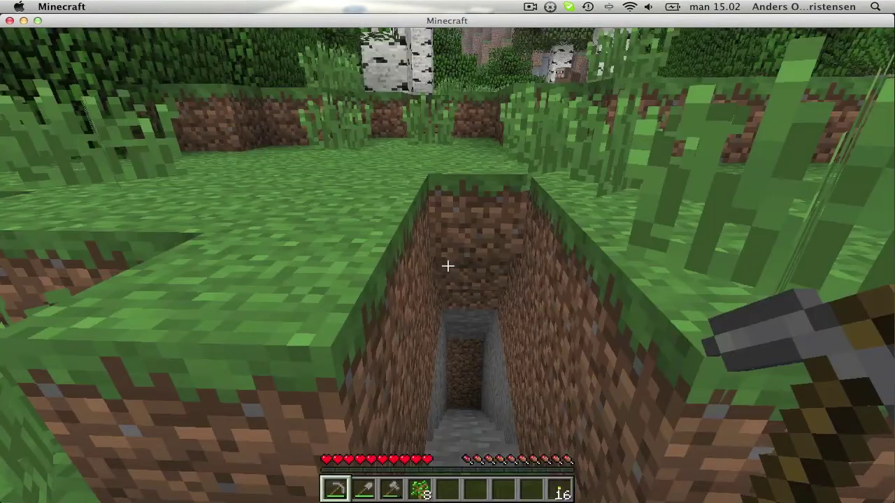
{"action": "scroll", "coordinate": [447, 265], "scroll_direction": "down", "scroll_amount": 1}
{"action": "key", "text": "w"}
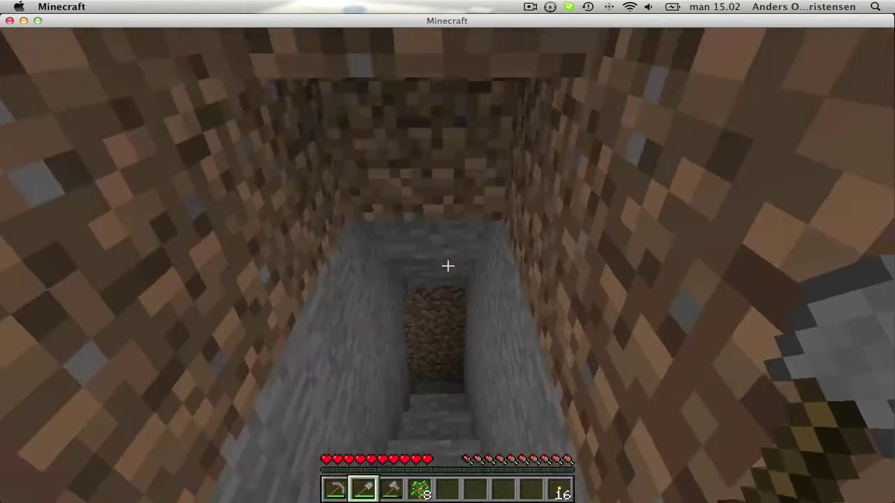
{"action": "scroll", "coordinate": [448, 266], "scroll_direction": "down", "scroll_amount": 5}
{"action": "key", "text": "1"}
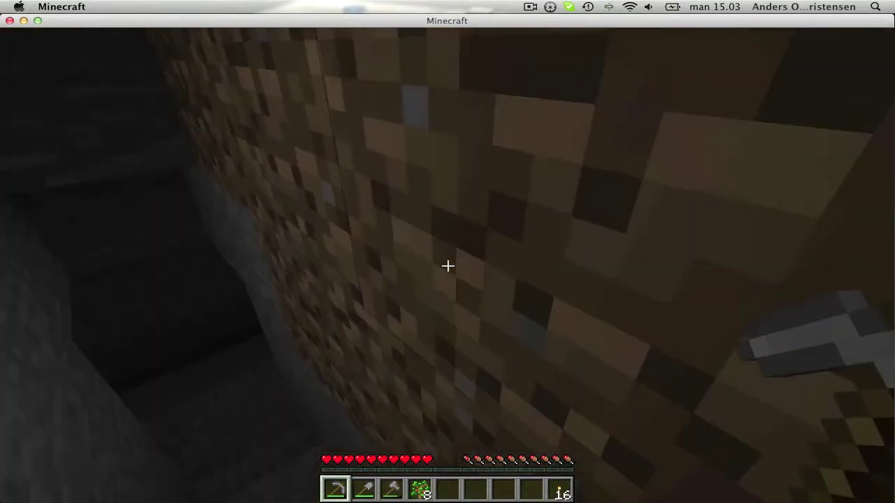
{"action": "key", "text": "w"}
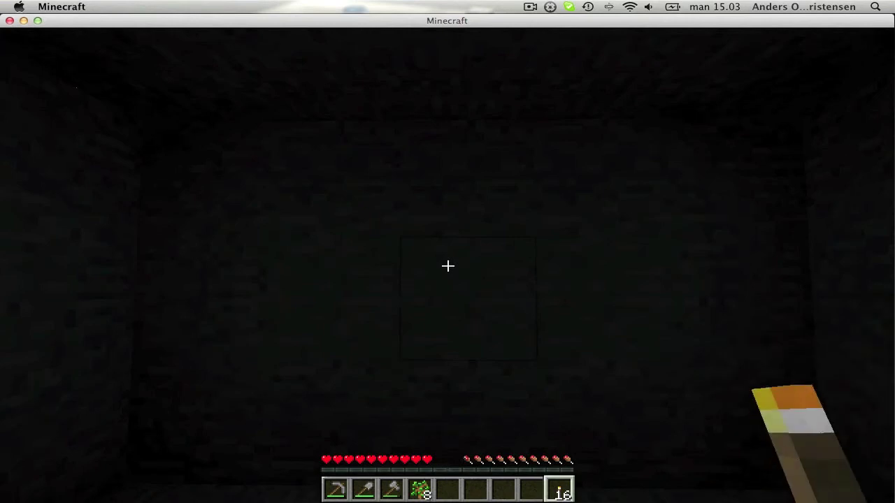
{"action": "right_click", "coordinate": [448, 265]}
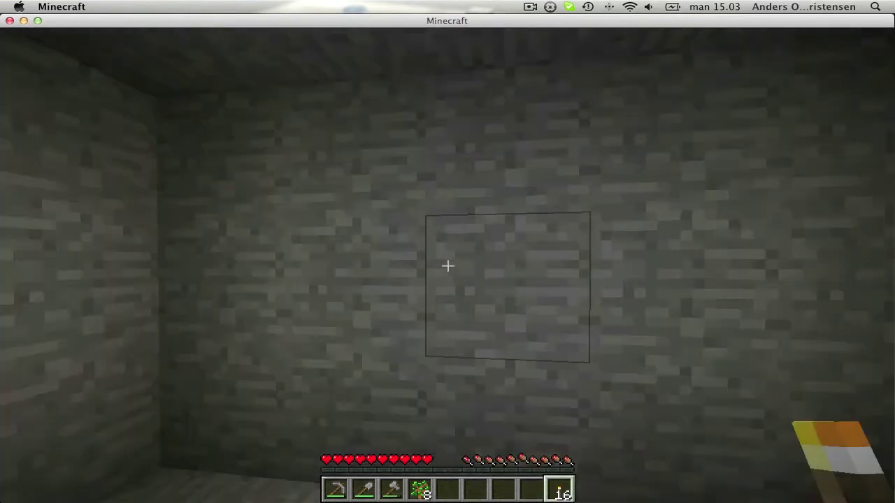
- Follow the side passage beside the dirt wall and climb the stone stairs onto the grassy surface
{"action": "key", "text": "w"}
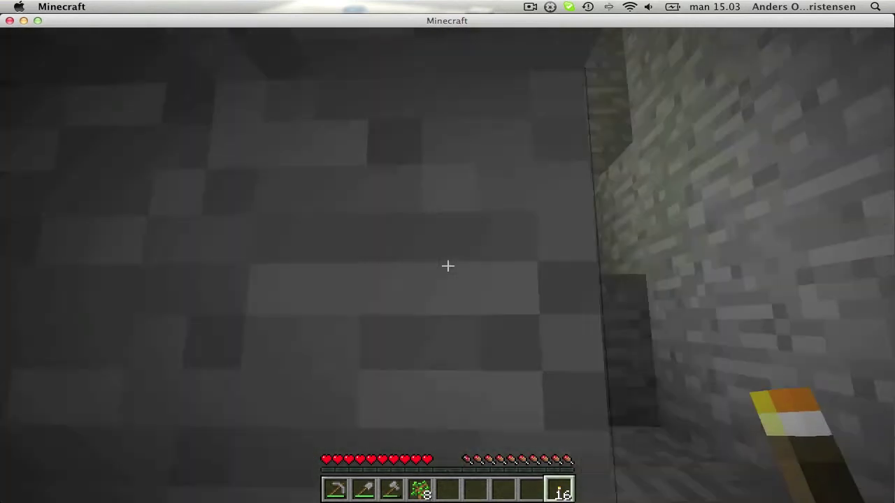
{"action": "key", "text": "w"}
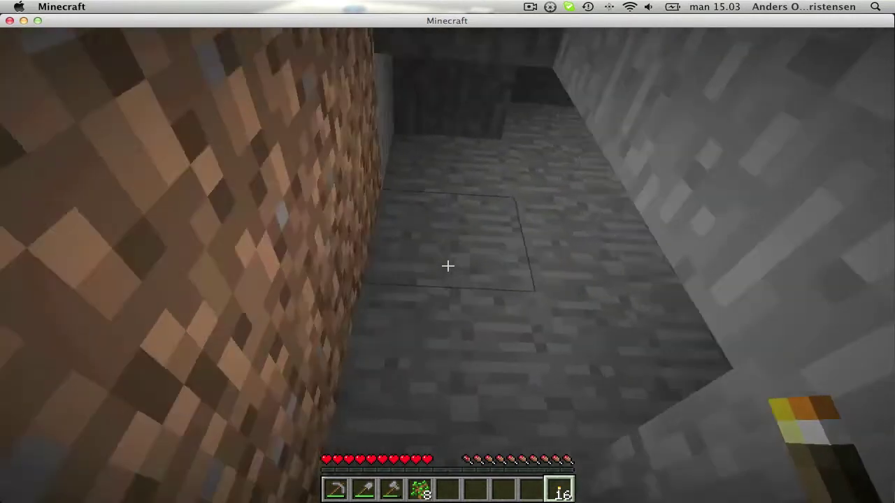
{"action": "key", "text": "w"}
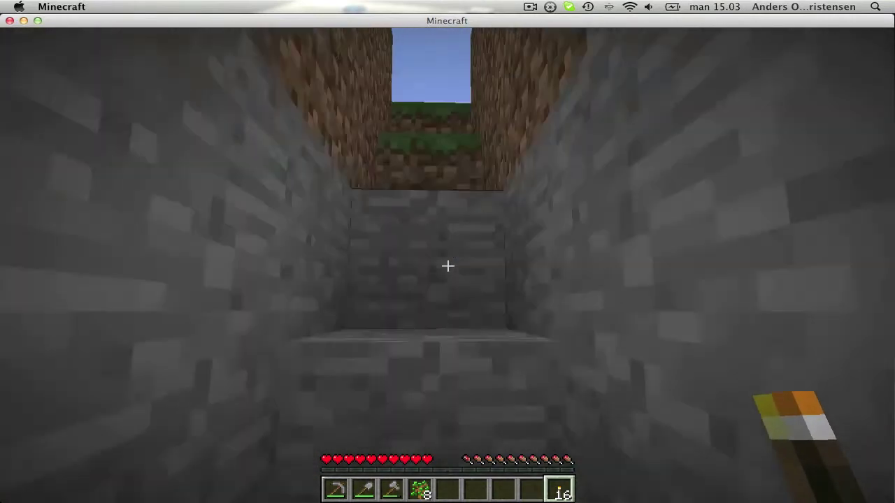
{"action": "key", "text": "w"}
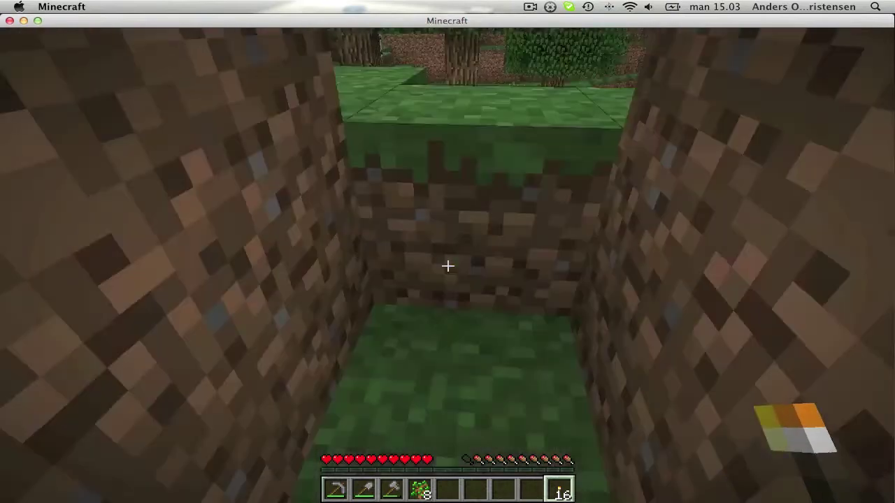
{"action": "key", "text": "w"}
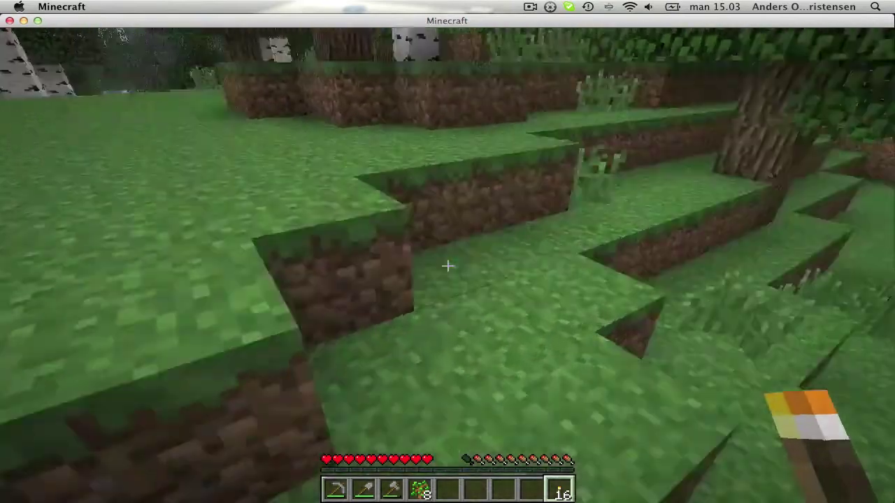
- Walk past the lake toward the birch trees, up the grass terrace, and pick up the sapling
{"action": "key", "text": "w"}
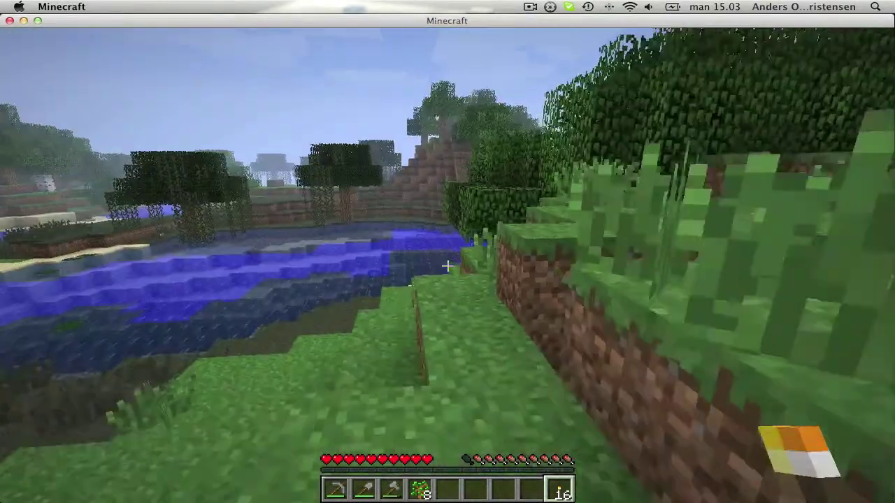
{"action": "key", "text": "w"}
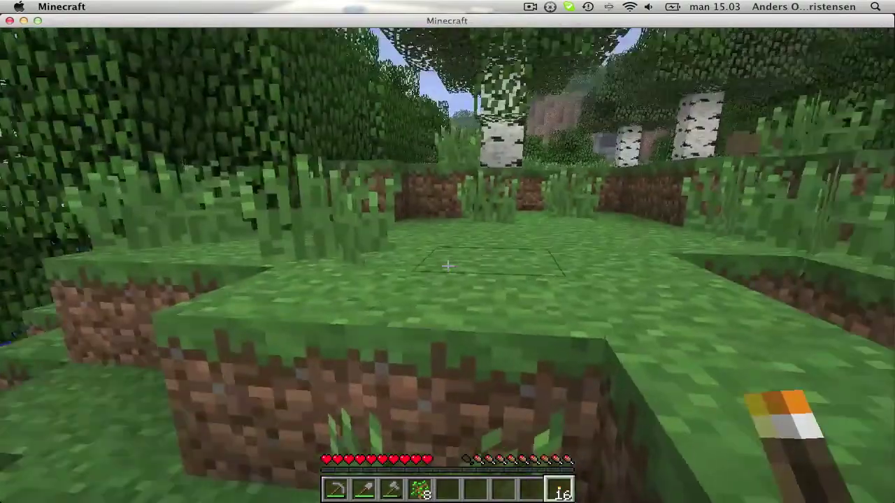
{"action": "key", "text": "w"}
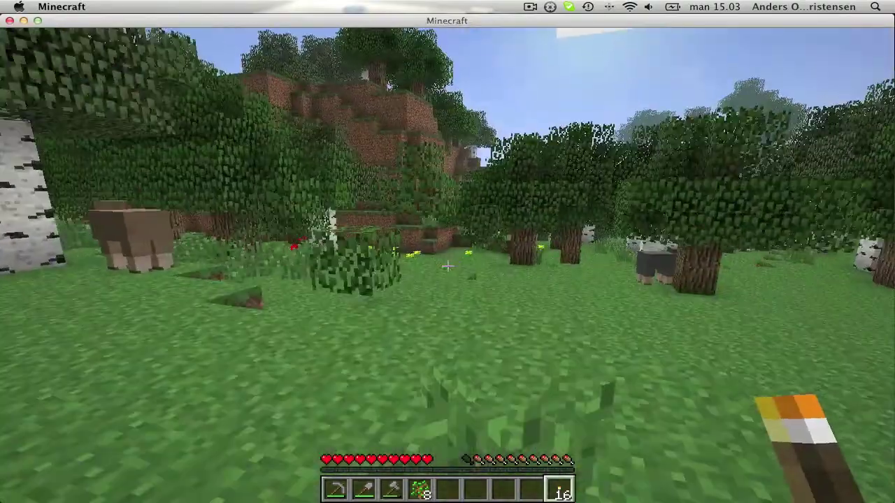
{"action": "key", "text": "w"}
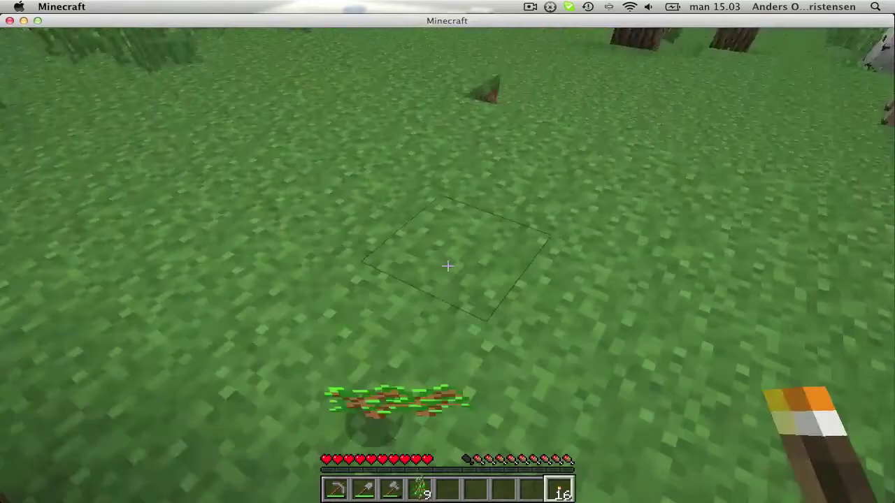
- Set Render Distance to Short and Graphics to Fast in Video Settings, then resume the game
{"action": "key", "text": "Escape"}
{"action": "left_click", "coordinate": [454, 259]}
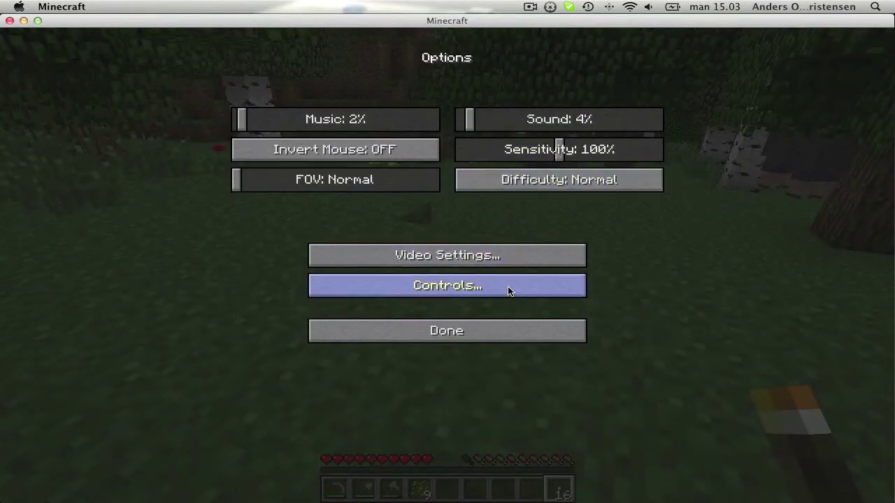
{"action": "left_click", "coordinate": [506, 255]}
{"action": "left_click", "coordinate": [517, 119]}
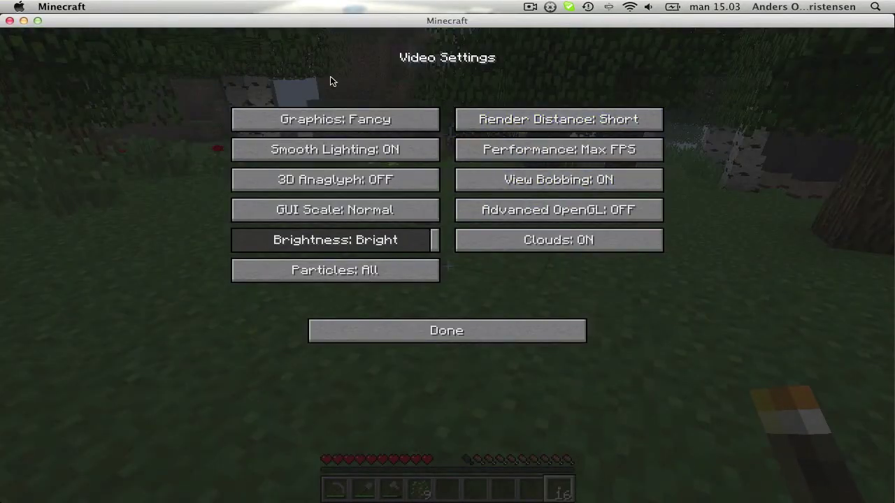
{"action": "left_click", "coordinate": [397, 116]}
{"action": "left_click", "coordinate": [461, 341]}
{"action": "left_click", "coordinate": [459, 336]}
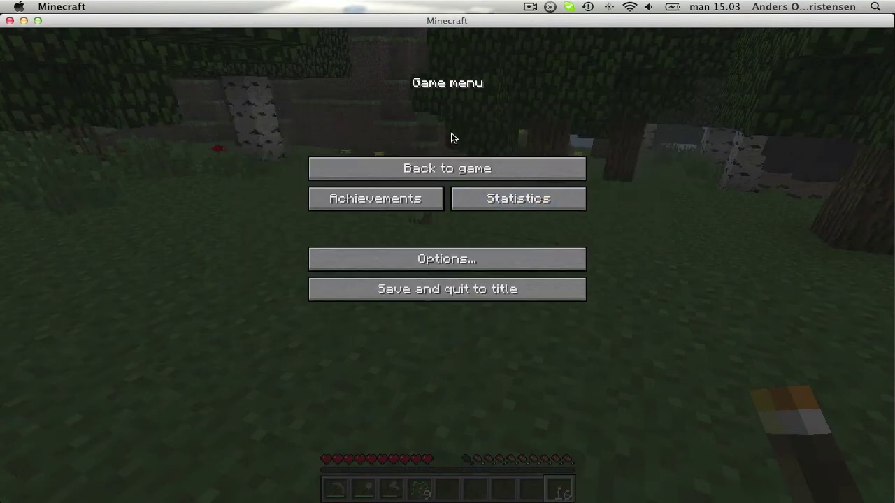
{"action": "left_click", "coordinate": [447, 169]}
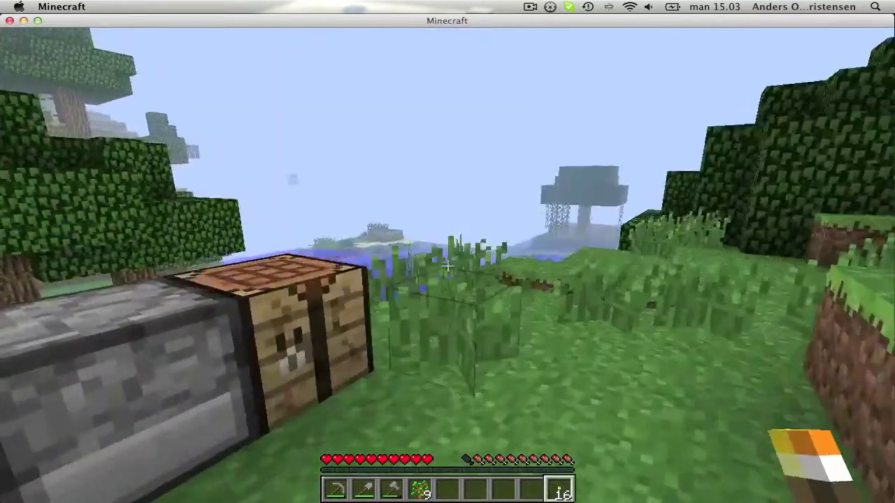
- Walk from the grass terraces past the crafting table toward the river and the grass-topped dirt block
{"action": "key", "text": "w"}
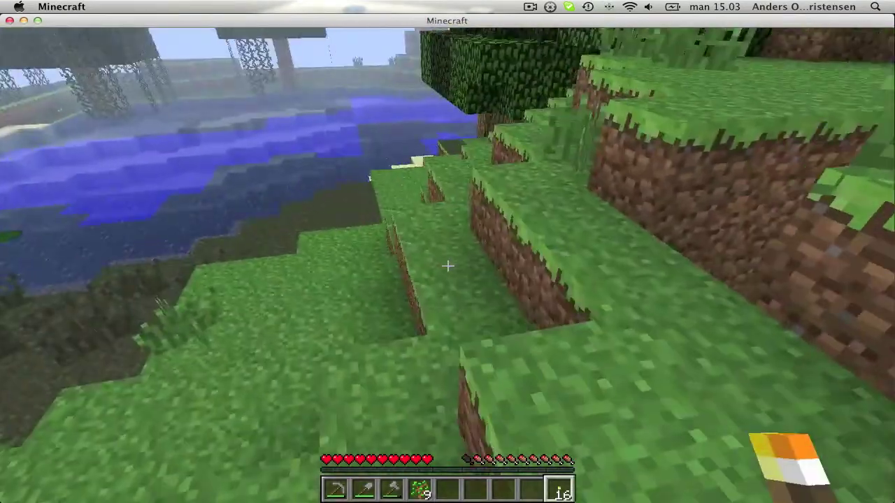
{"action": "key", "text": "w"}
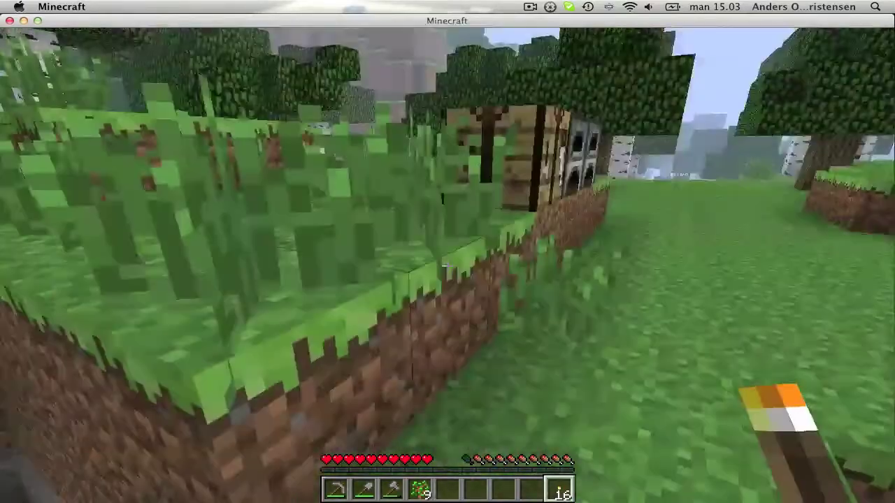
{"action": "key", "text": "w"}
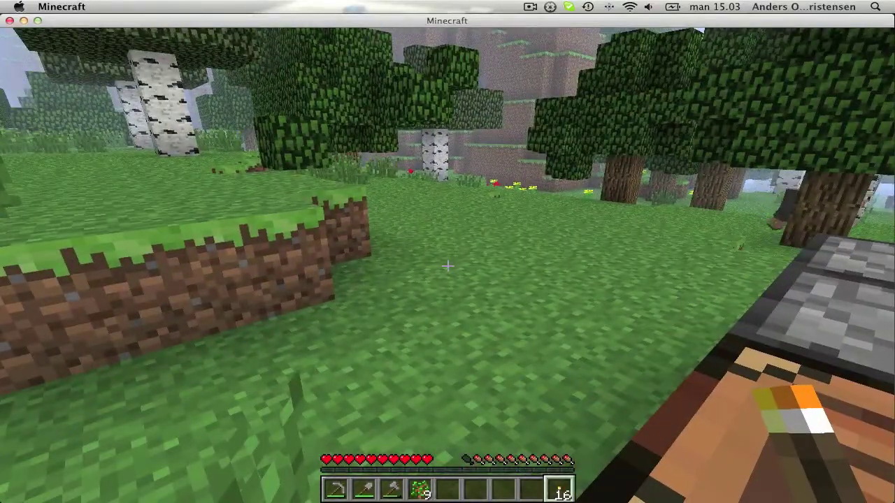
{"action": "key", "text": "w"}
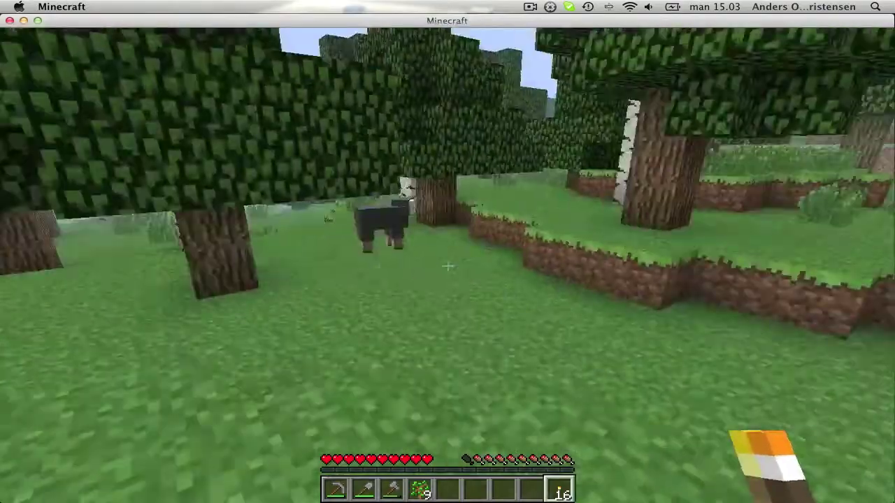
{"action": "key", "text": "w"}
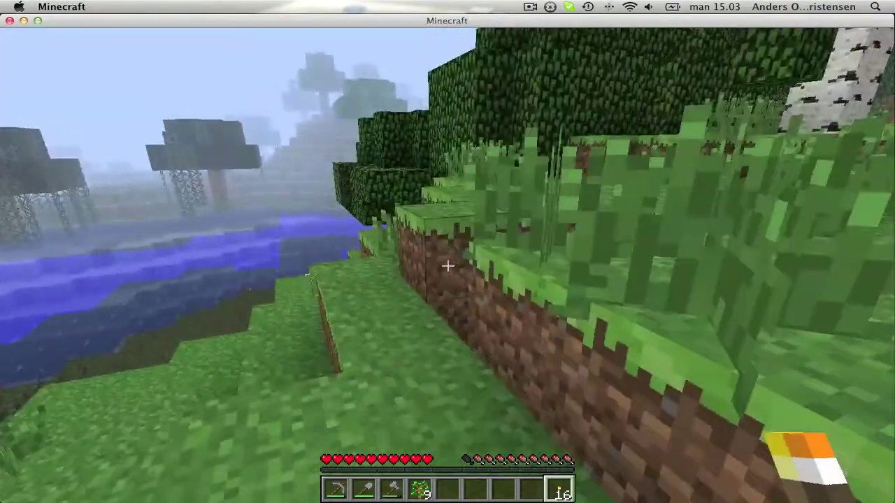
- Walk down the tree-lined lane to the trench ledge and back to the crafting table and two furnaces
{"action": "key", "text": "w"}
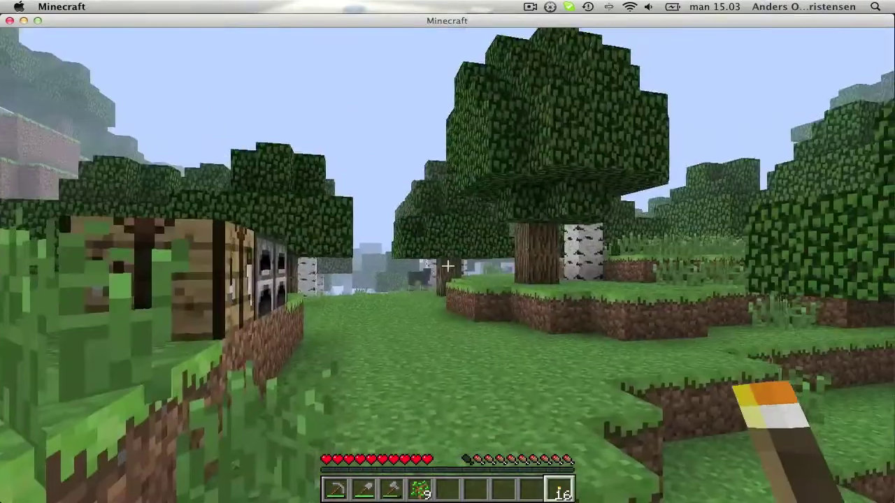
{"action": "key", "text": "w"}
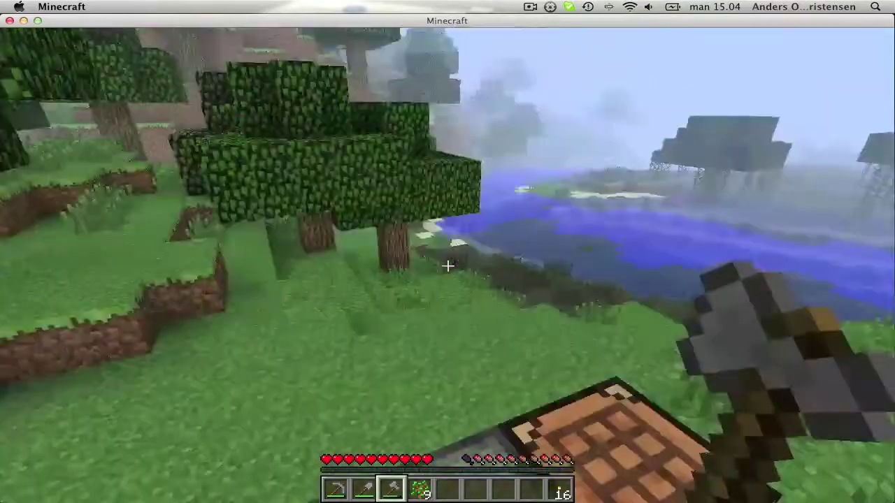
{"action": "key", "text": "w"}
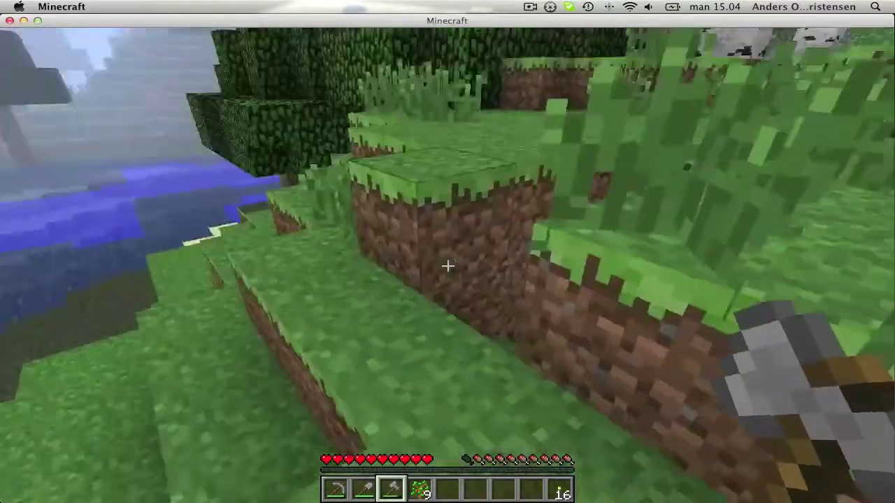
{"action": "key", "text": "w"}
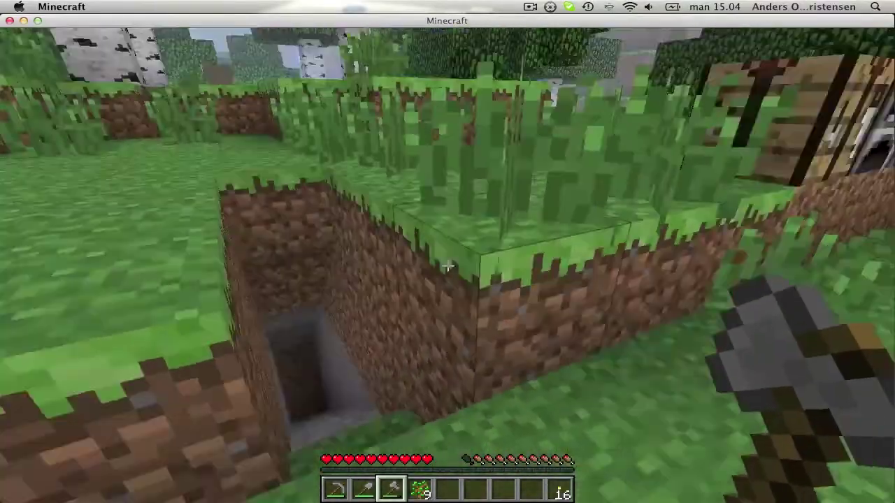
{"action": "key", "text": "w"}
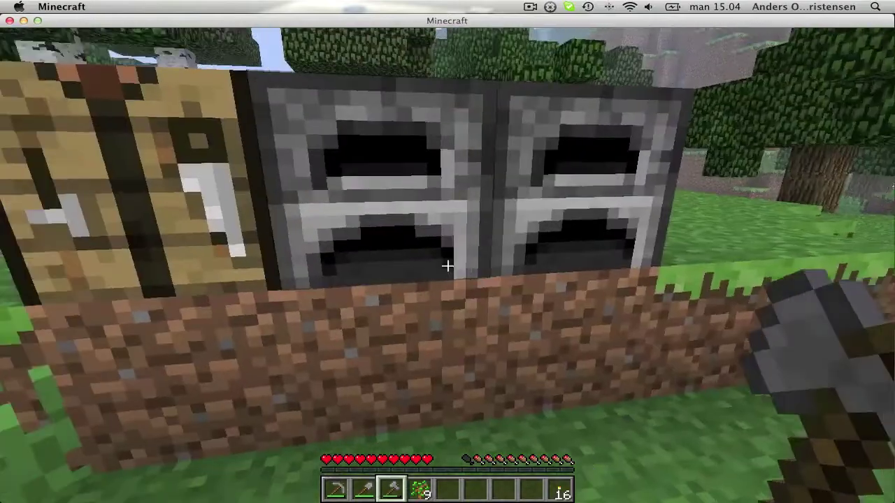
{"action": "key", "text": "w"}
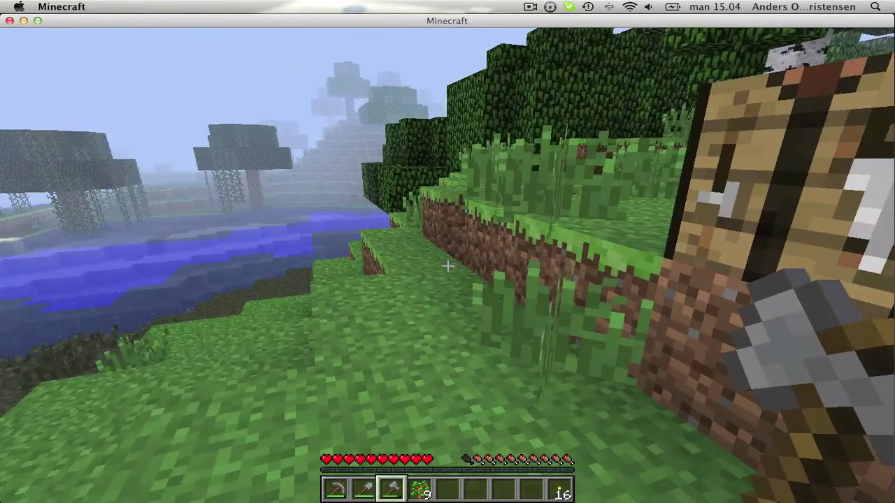